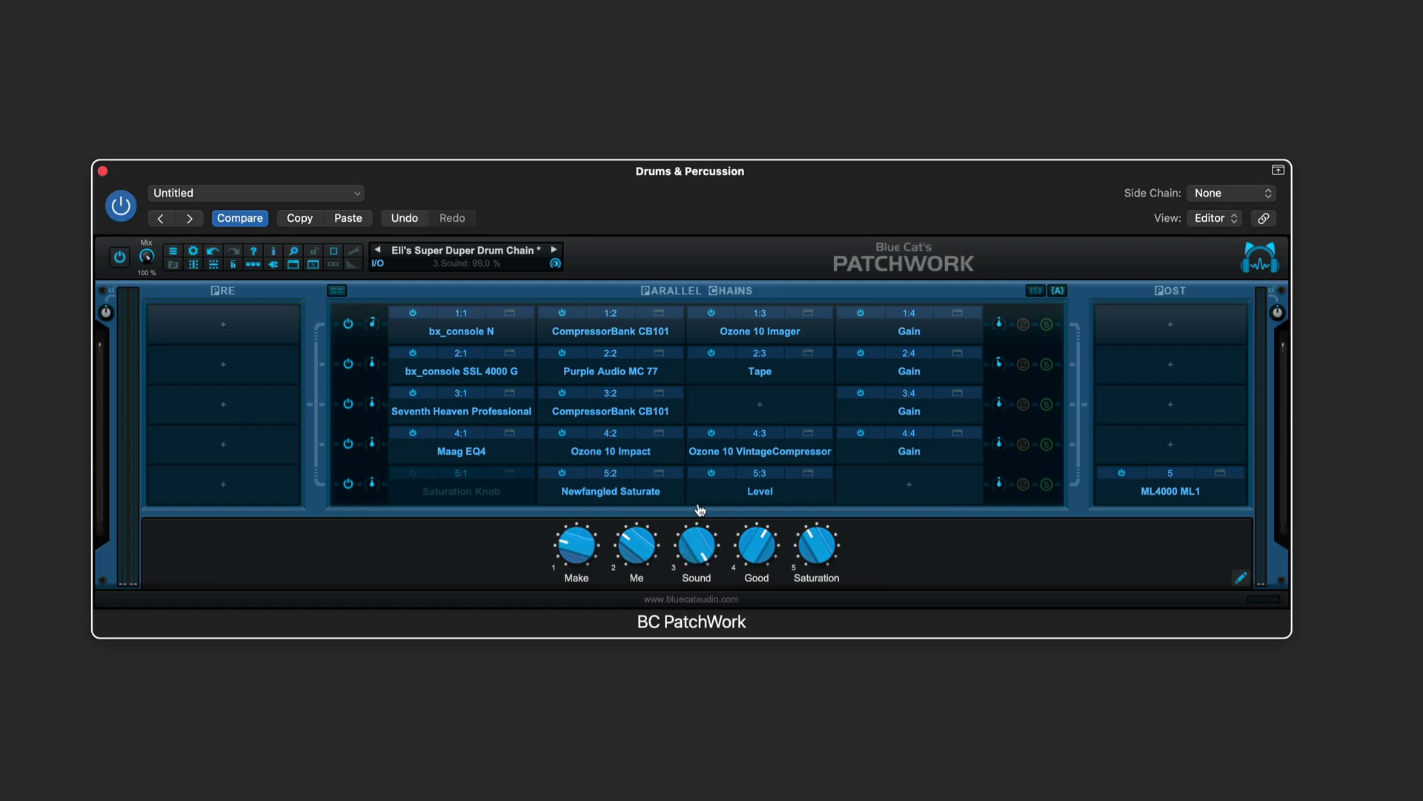
- Collapse PatchWork to show only the macro knobs and try the Chicken Cream knob style
{"action": "left_click", "coordinate": [273, 265]}
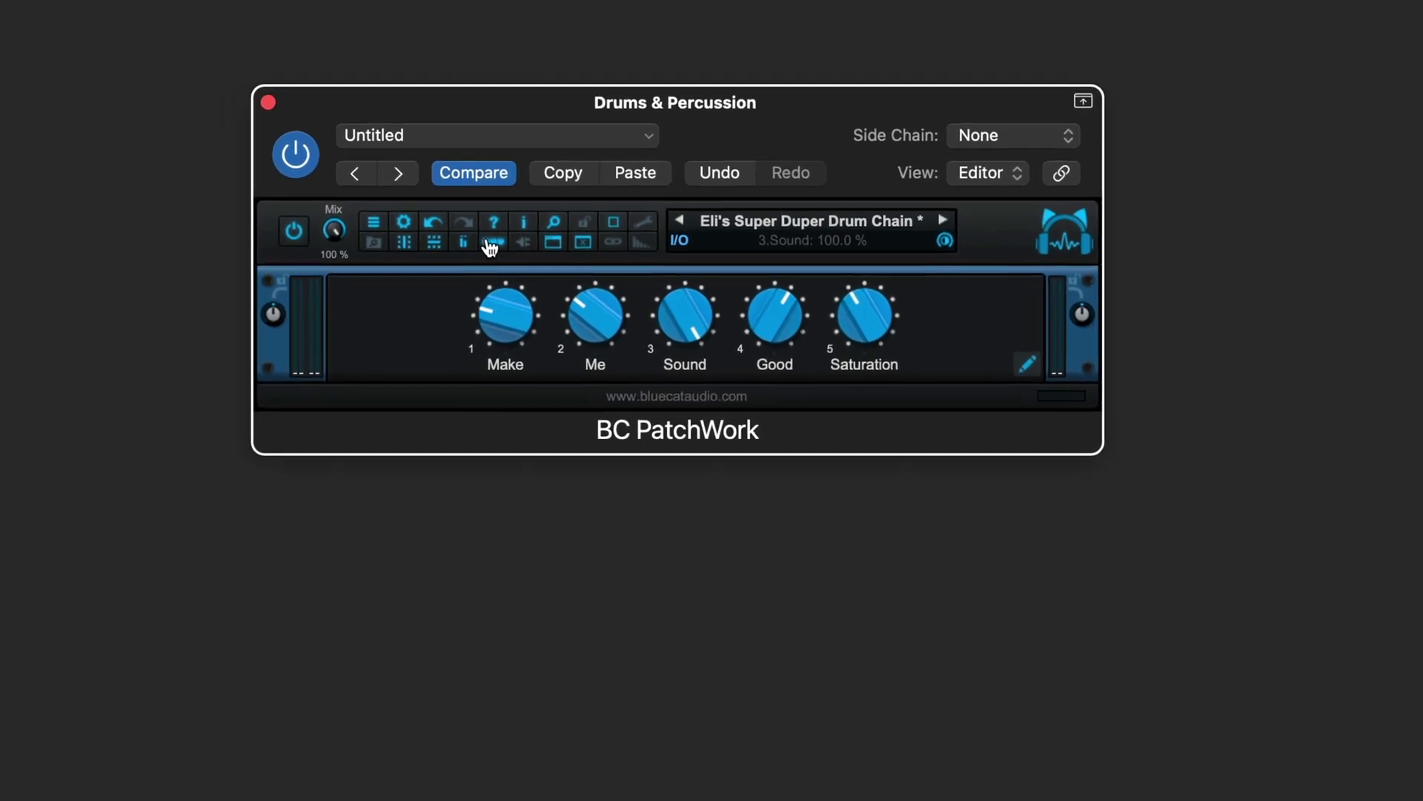
{"action": "left_click", "coordinate": [506, 245]}
{"action": "mouse_move", "coordinate": [562, 300]}
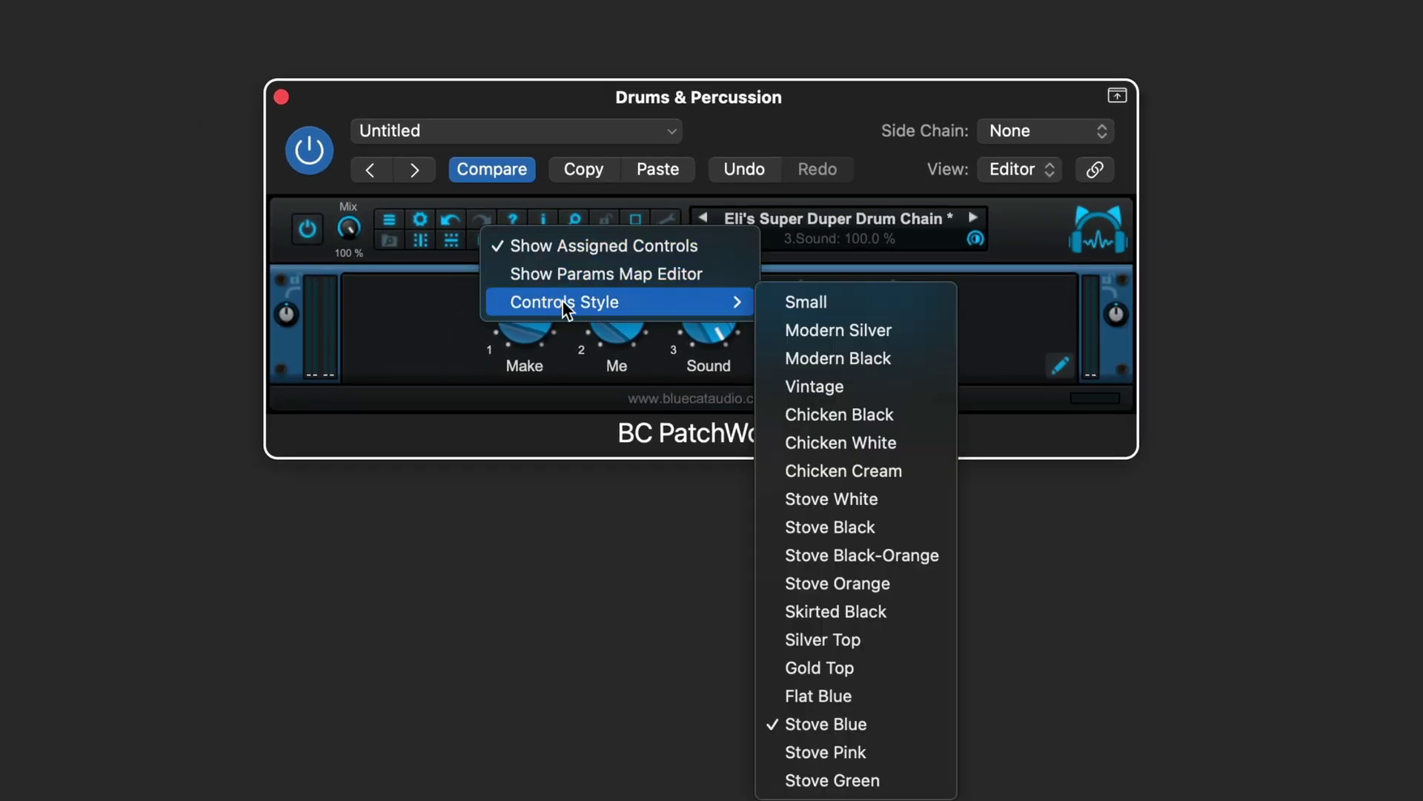
{"action": "left_click", "coordinate": [864, 470]}
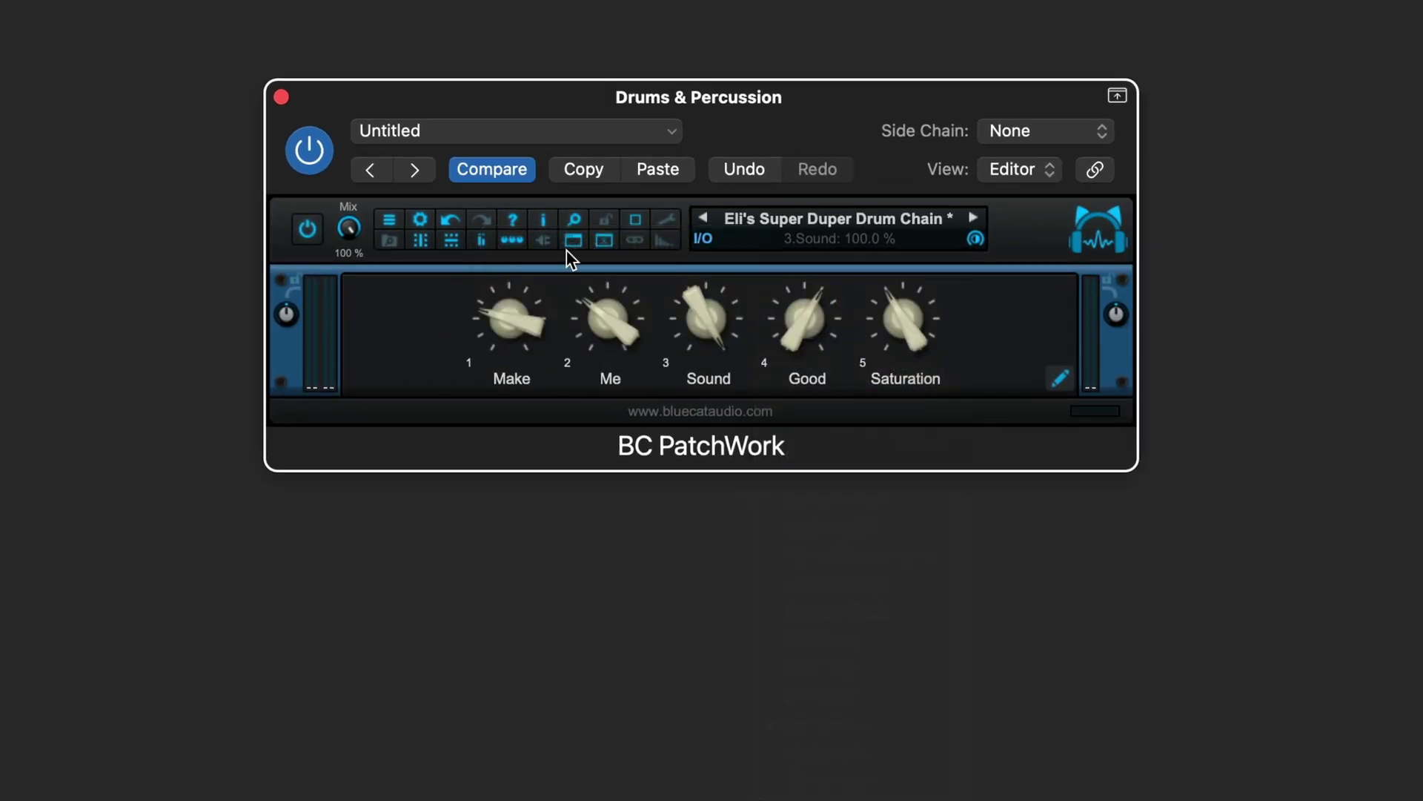
- Try the Silver Top knob style, then settle on Stove Blue
{"action": "left_click", "coordinate": [507, 245]}
{"action": "mouse_move", "coordinate": [559, 299]}
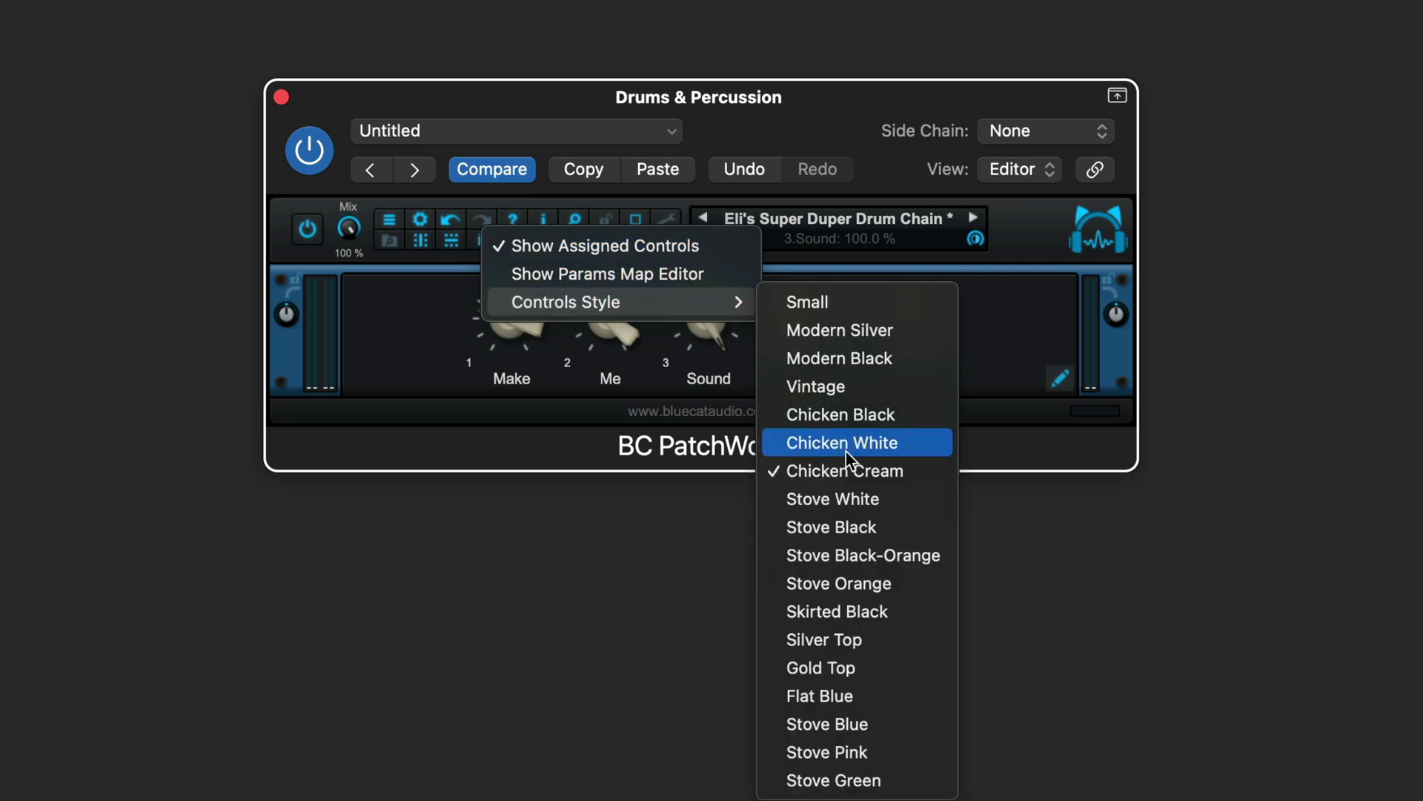
{"action": "left_click", "coordinate": [874, 638]}
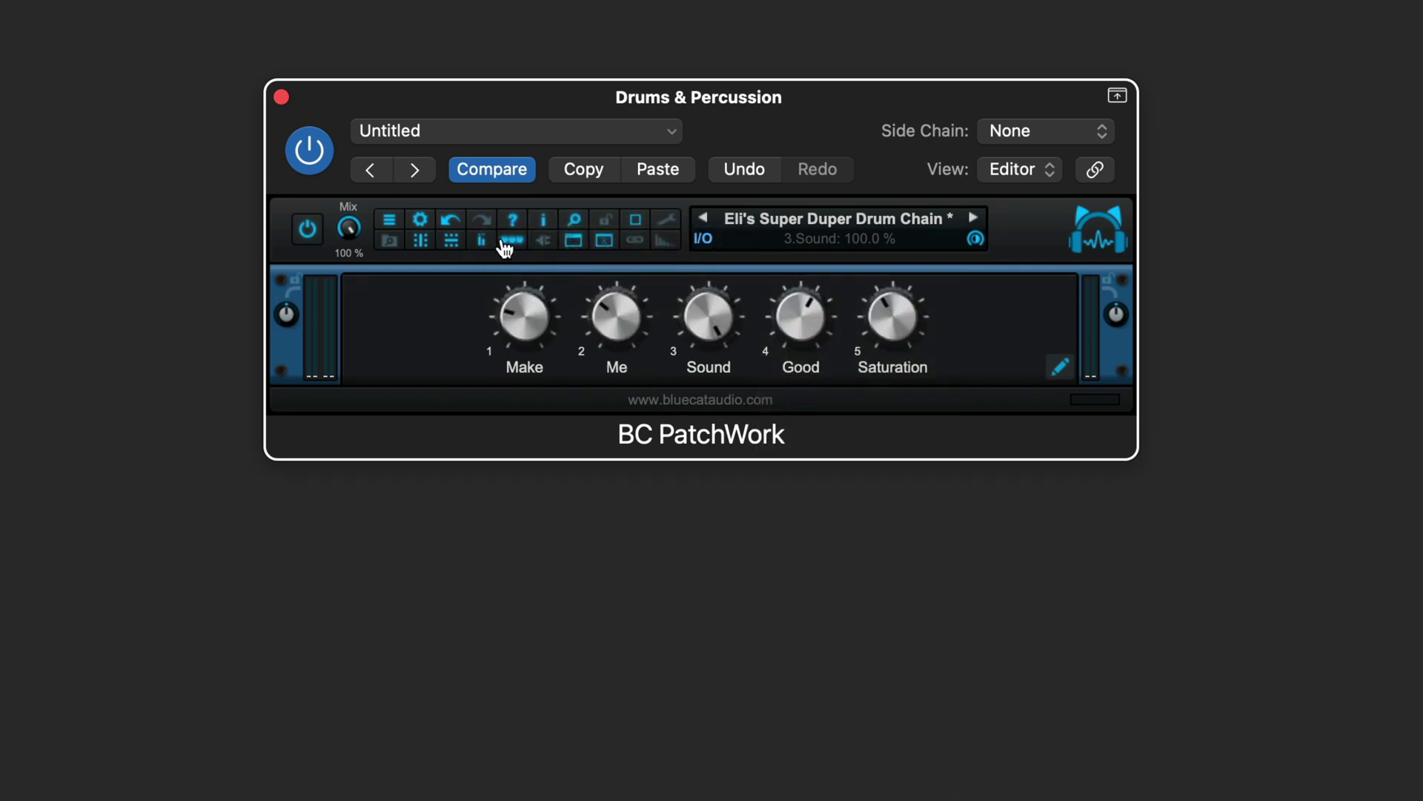
{"action": "left_click", "coordinate": [506, 244]}
{"action": "mouse_move", "coordinate": [575, 299]}
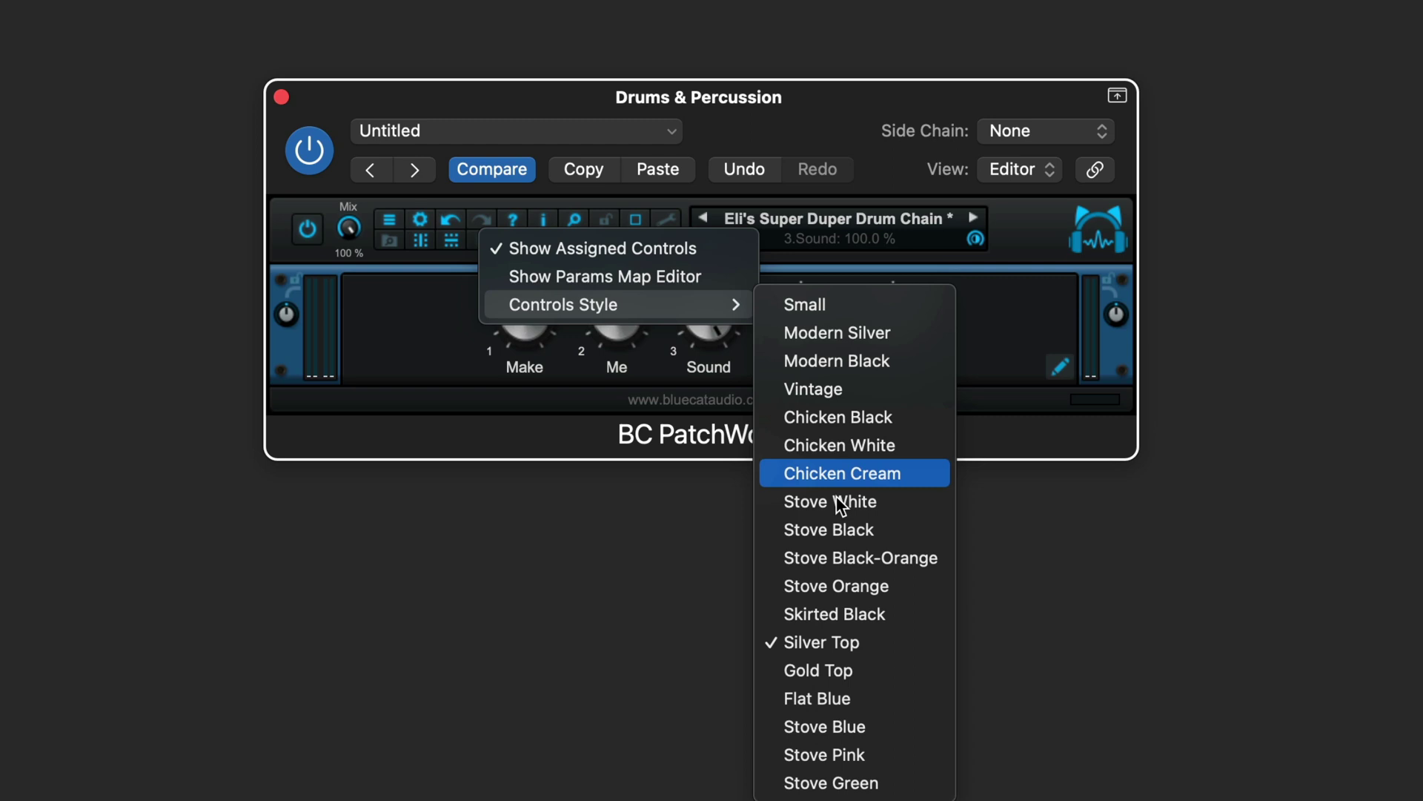
{"action": "left_click", "coordinate": [832, 725]}
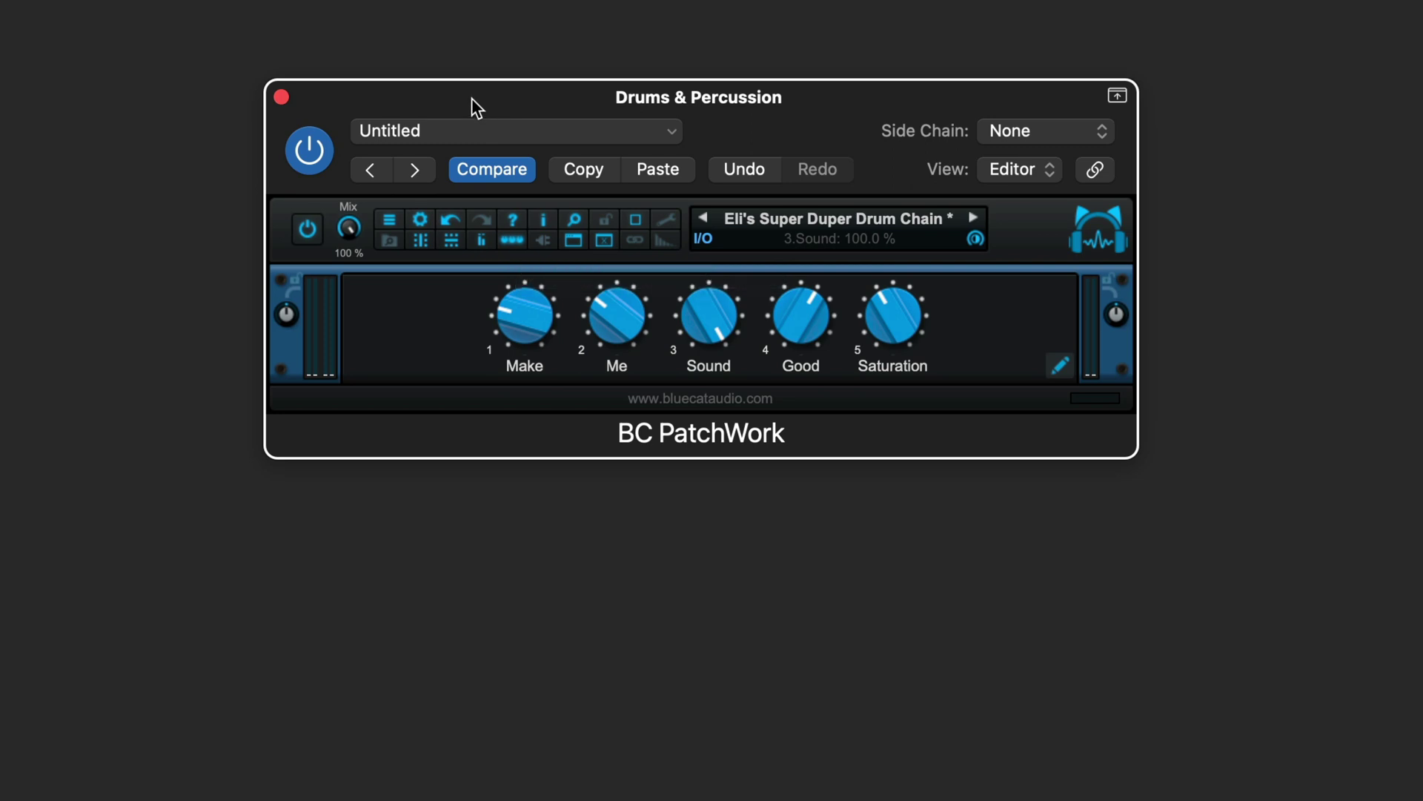
- Bypass and re-enable the plugin, then set Make to 53%, Sound 46%, Me and Good up, Saturation 20%
{"action": "left_click", "coordinate": [315, 154]}
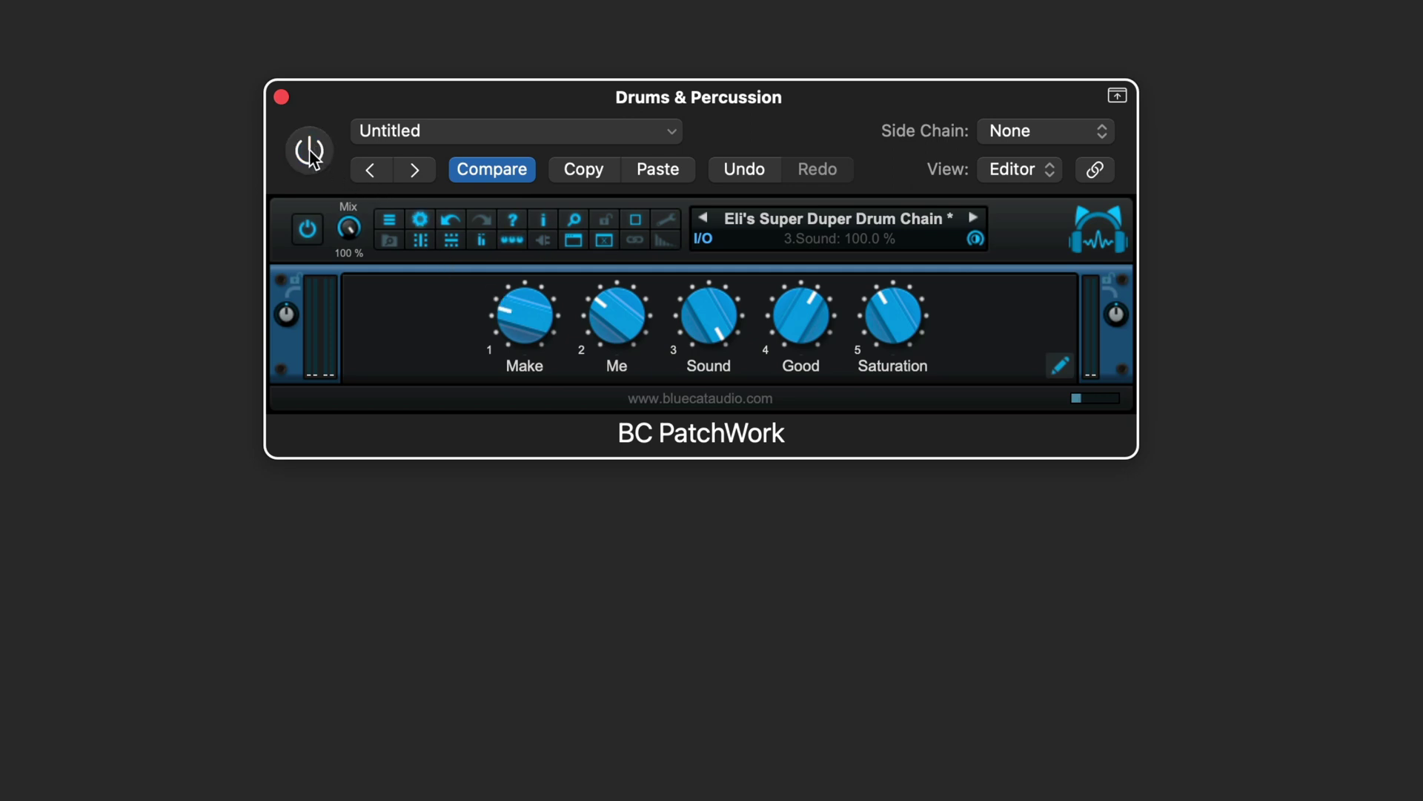
{"action": "left_click", "coordinate": [312, 154]}
{"action": "left_click_drag", "start_coordinate": [524, 330], "coordinate": [575, 255]}
{"action": "left_click_drag", "start_coordinate": [724, 328], "coordinate": [656, 373]}
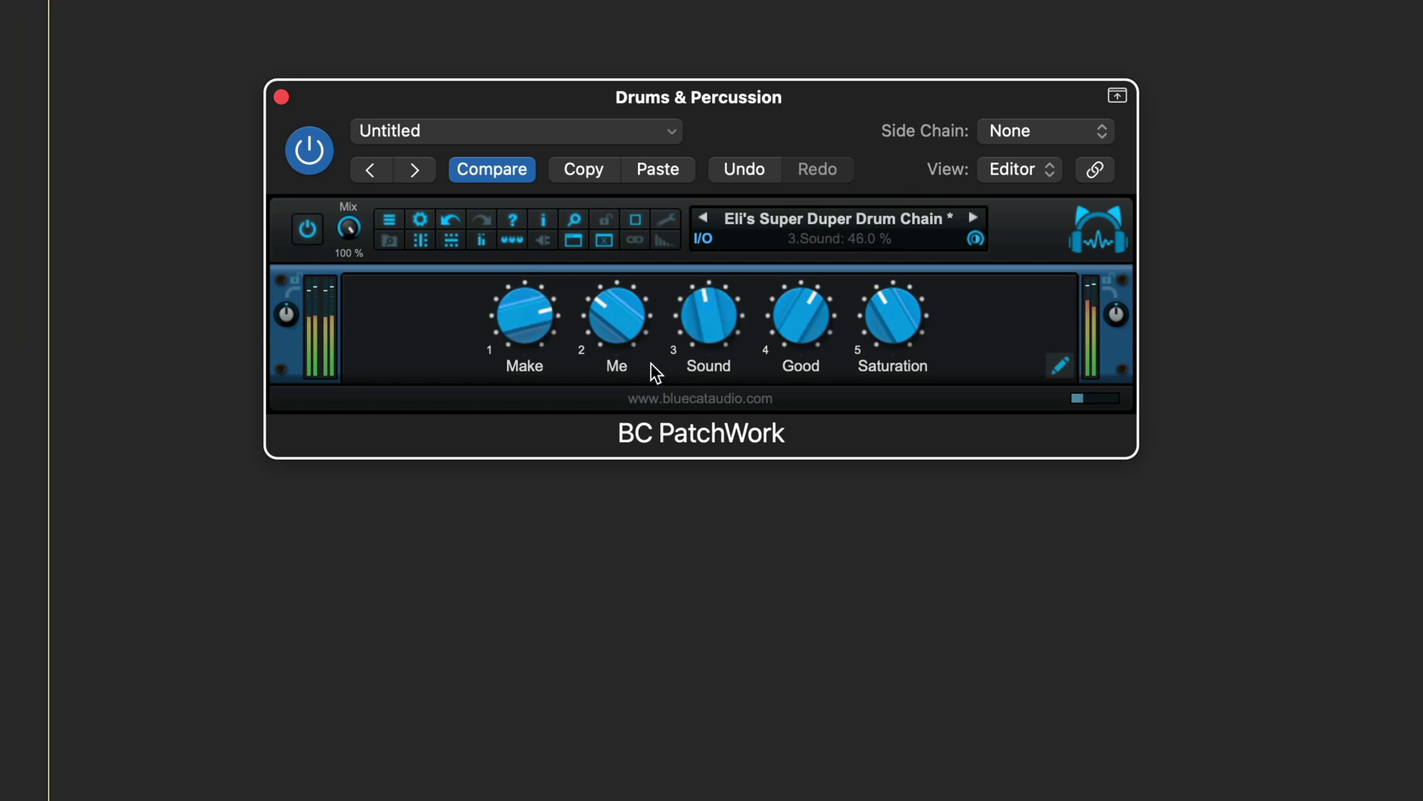
{"action": "left_click_drag", "start_coordinate": [630, 326], "coordinate": [607, 232]}
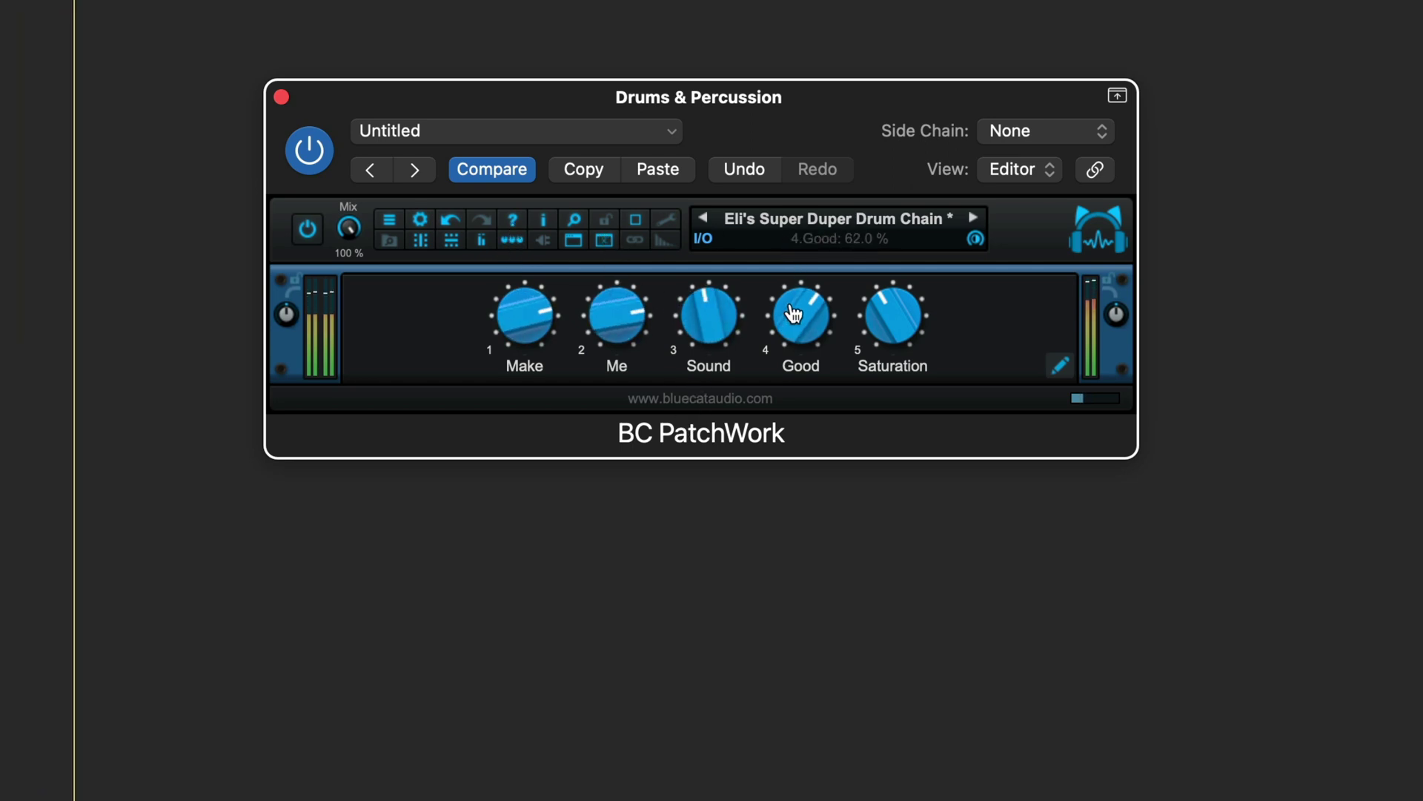
{"action": "left_click_drag", "start_coordinate": [793, 314], "coordinate": [794, 296]}
{"action": "left_click_drag", "start_coordinate": [893, 308], "coordinate": [887, 336]}
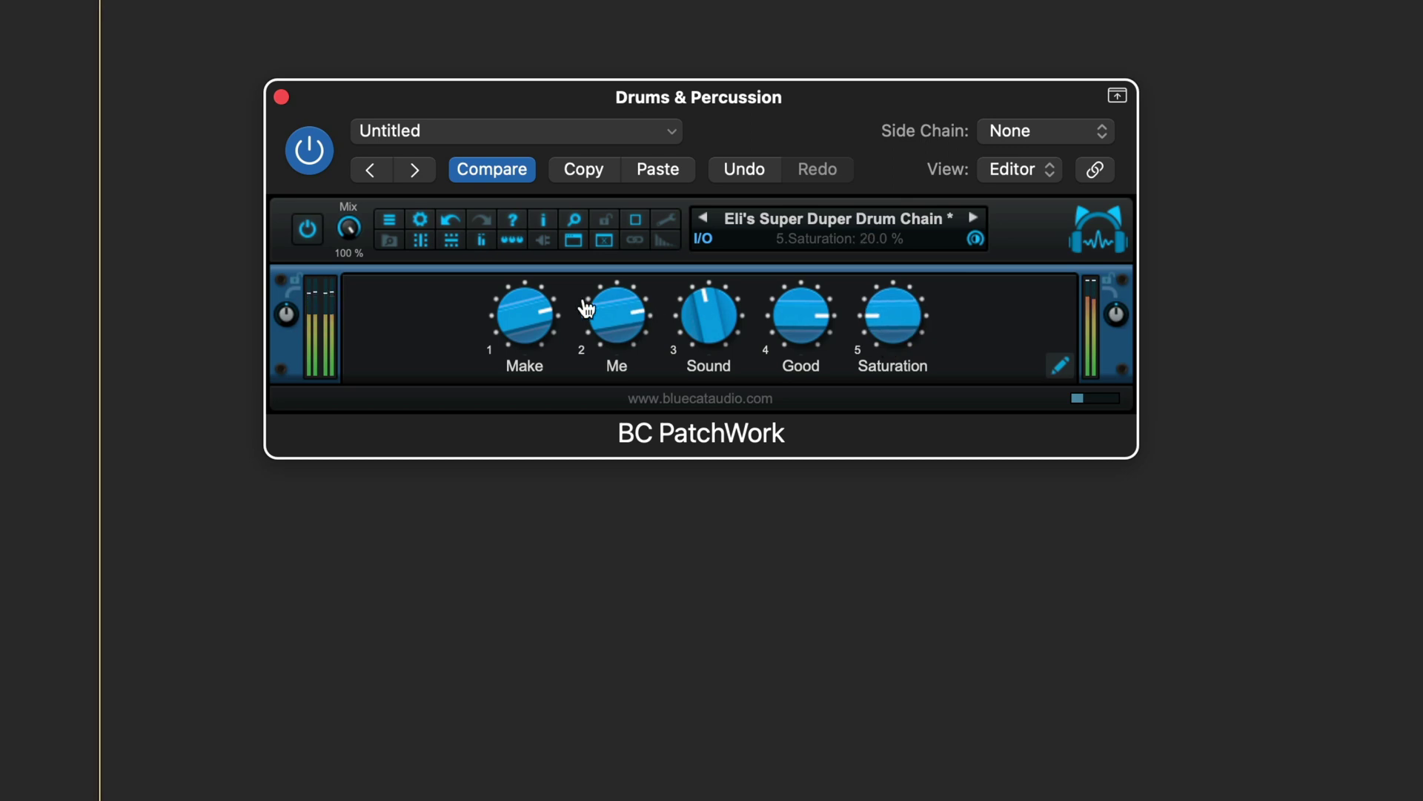
- Lower Make, set Me to 57% and Sound to 61%, nudge Saturation down, and set Good to 42%
{"action": "left_click_drag", "start_coordinate": [528, 315], "coordinate": [613, 398]}
{"action": "left_click_drag", "start_coordinate": [617, 319], "coordinate": [598, 388]}
{"action": "left_click_drag", "start_coordinate": [705, 327], "coordinate": [705, 315]}
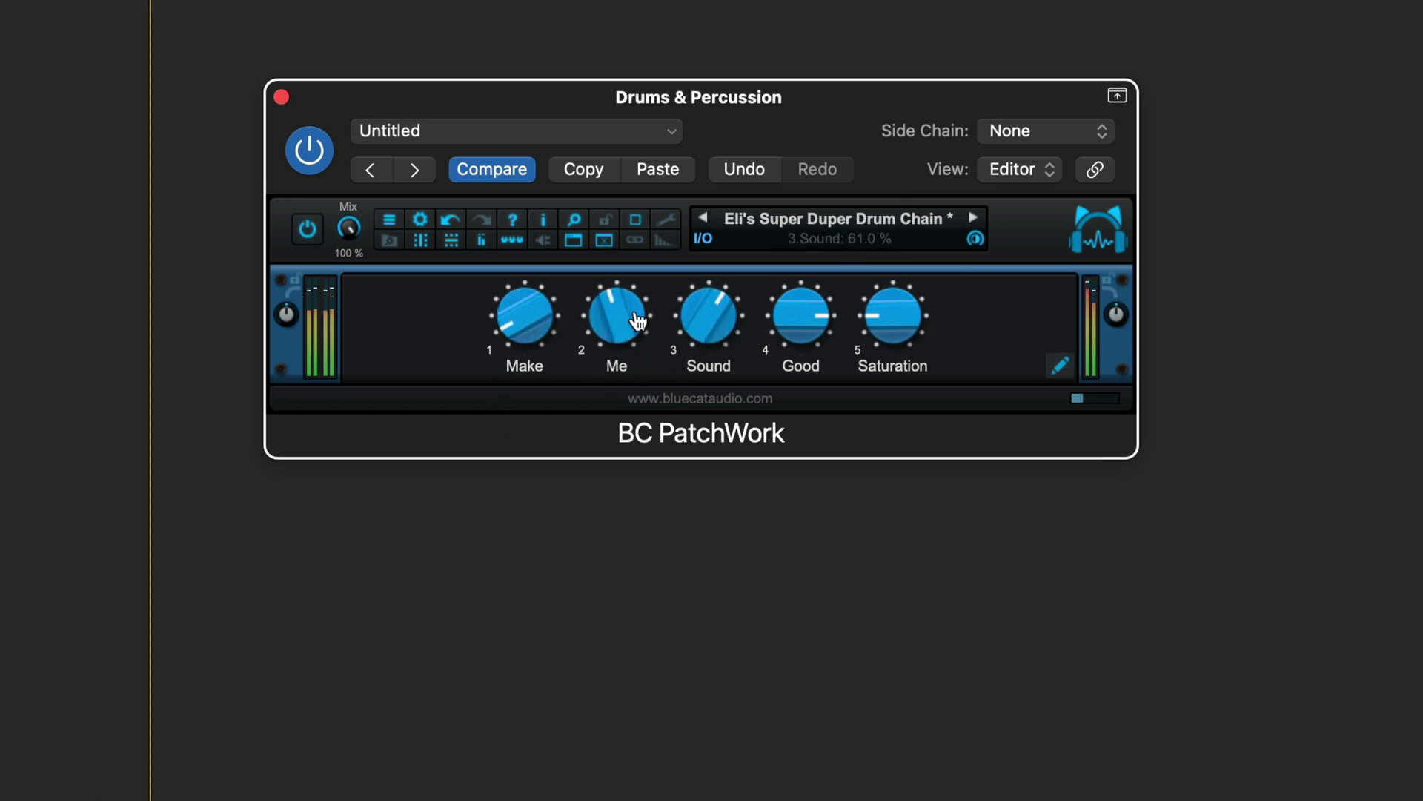
{"action": "left_click_drag", "start_coordinate": [892, 311], "coordinate": [892, 322]}
{"action": "left_click_drag", "start_coordinate": [808, 314], "coordinate": [777, 390]}
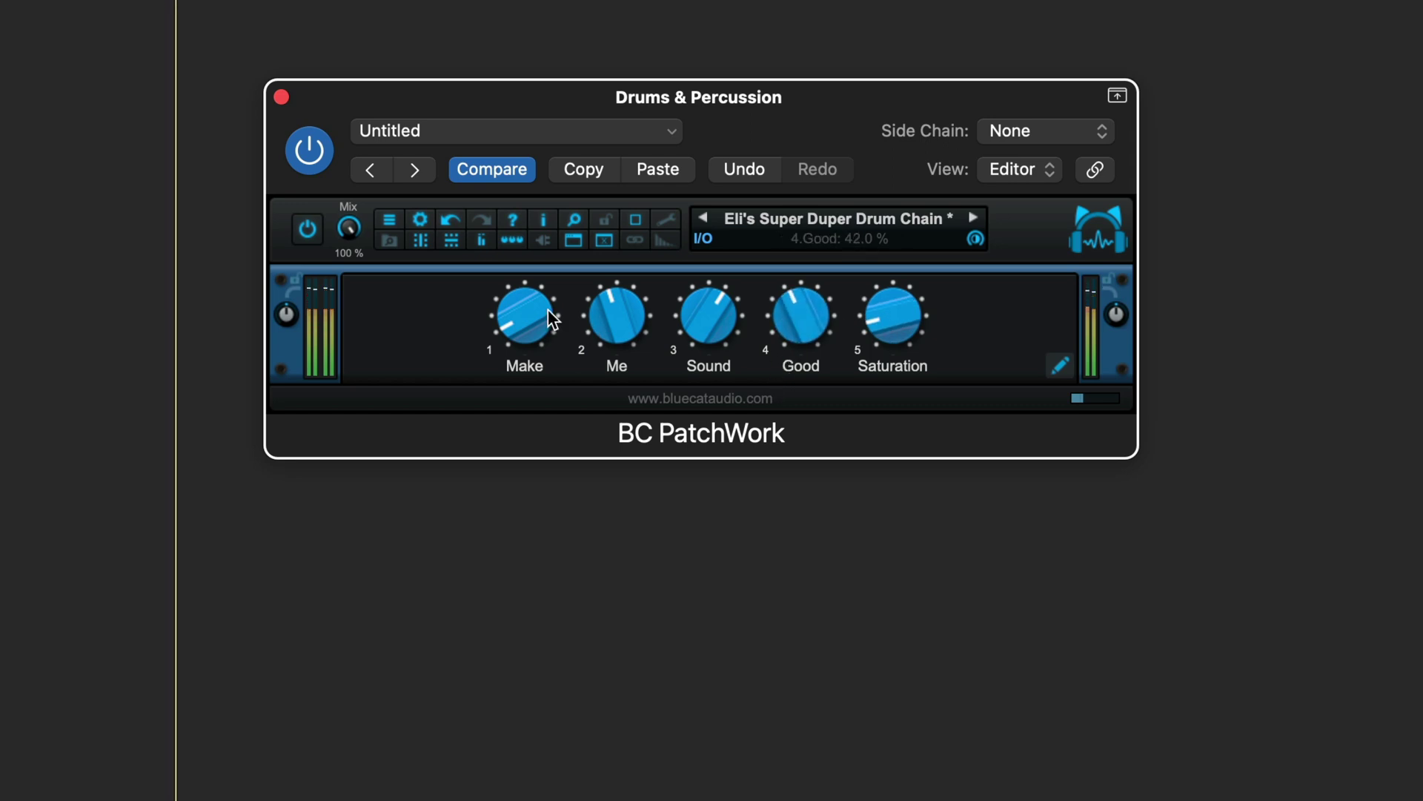
- Raise Make to 81%, turn Me up, and set Good to 57% and Saturation to 39%
{"action": "left_click_drag", "start_coordinate": [548, 315], "coordinate": [515, 175]}
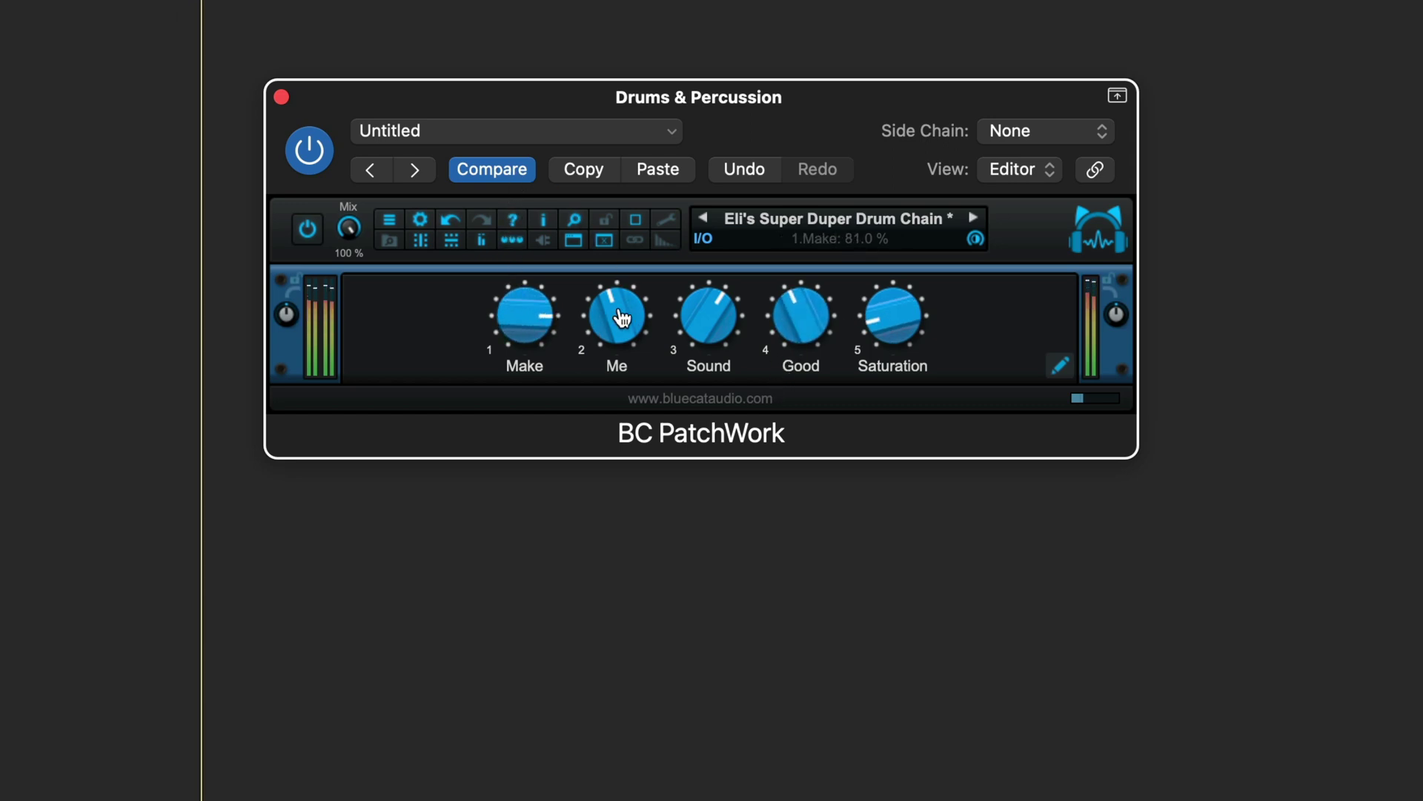
{"action": "left_click_drag", "start_coordinate": [621, 317], "coordinate": [613, 255]}
{"action": "left_click_drag", "start_coordinate": [811, 327], "coordinate": [813, 311]}
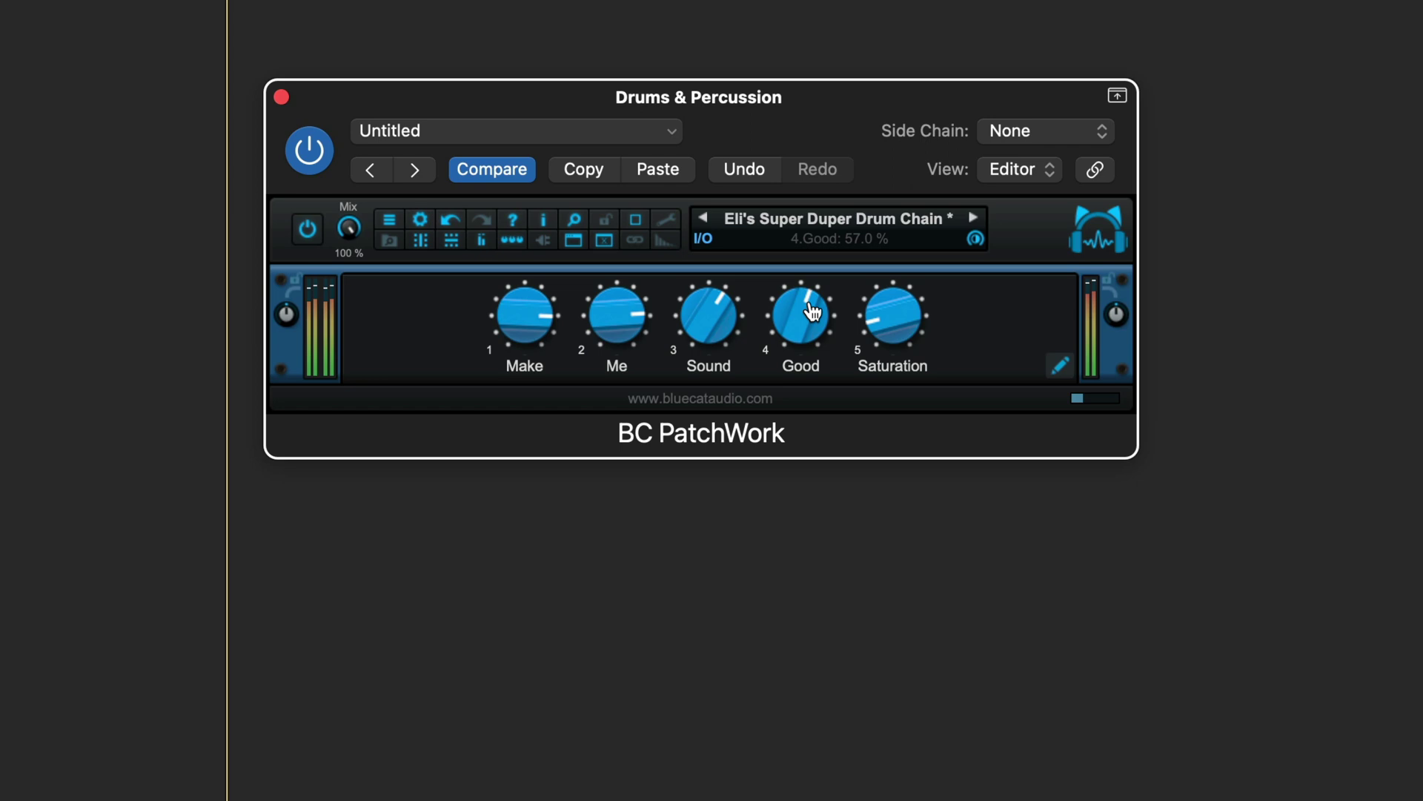
{"action": "left_click_drag", "start_coordinate": [897, 327], "coordinate": [901, 286]}
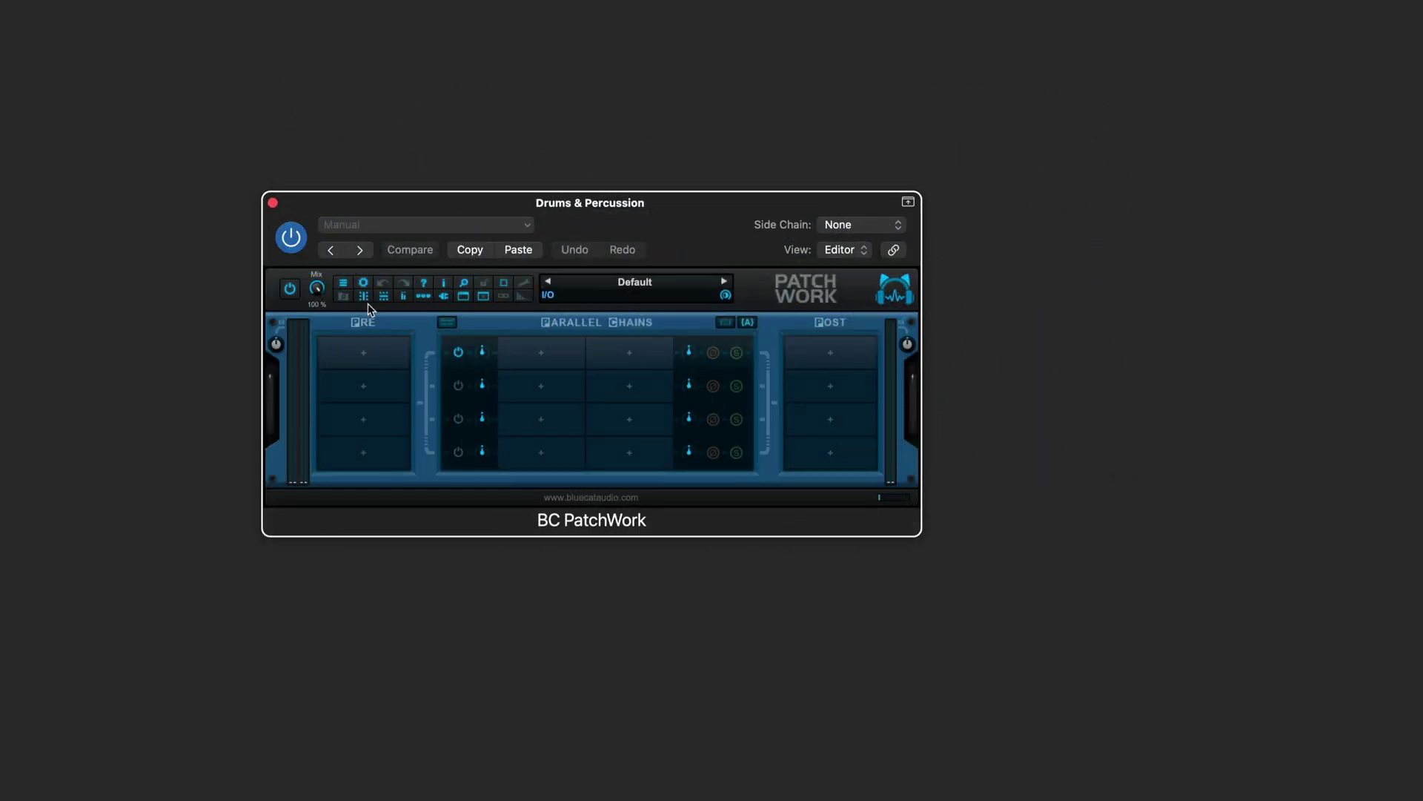
- Set the Parallel Chains grid to four slot columns and five rows
{"action": "left_click", "coordinate": [365, 297]}
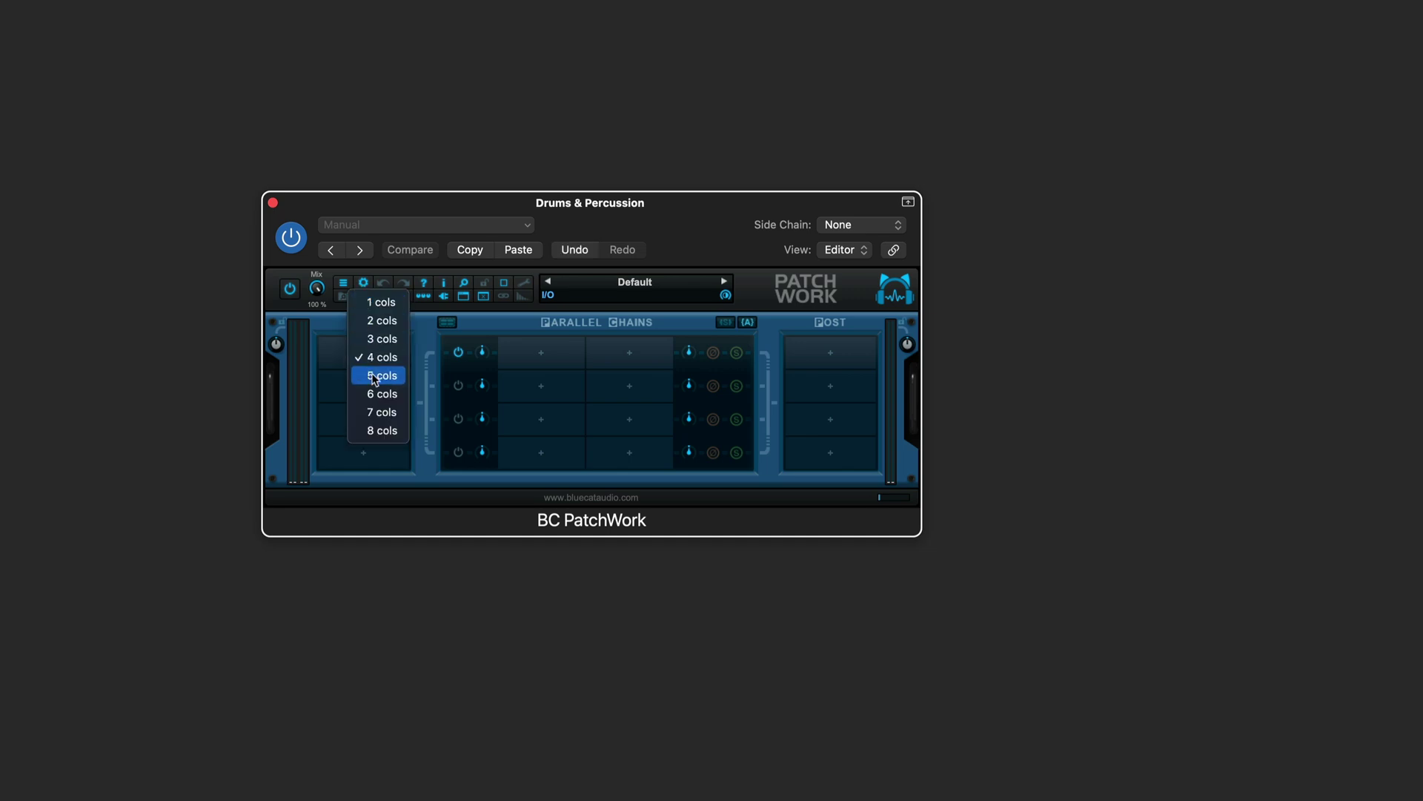
{"action": "left_click", "coordinate": [383, 393]}
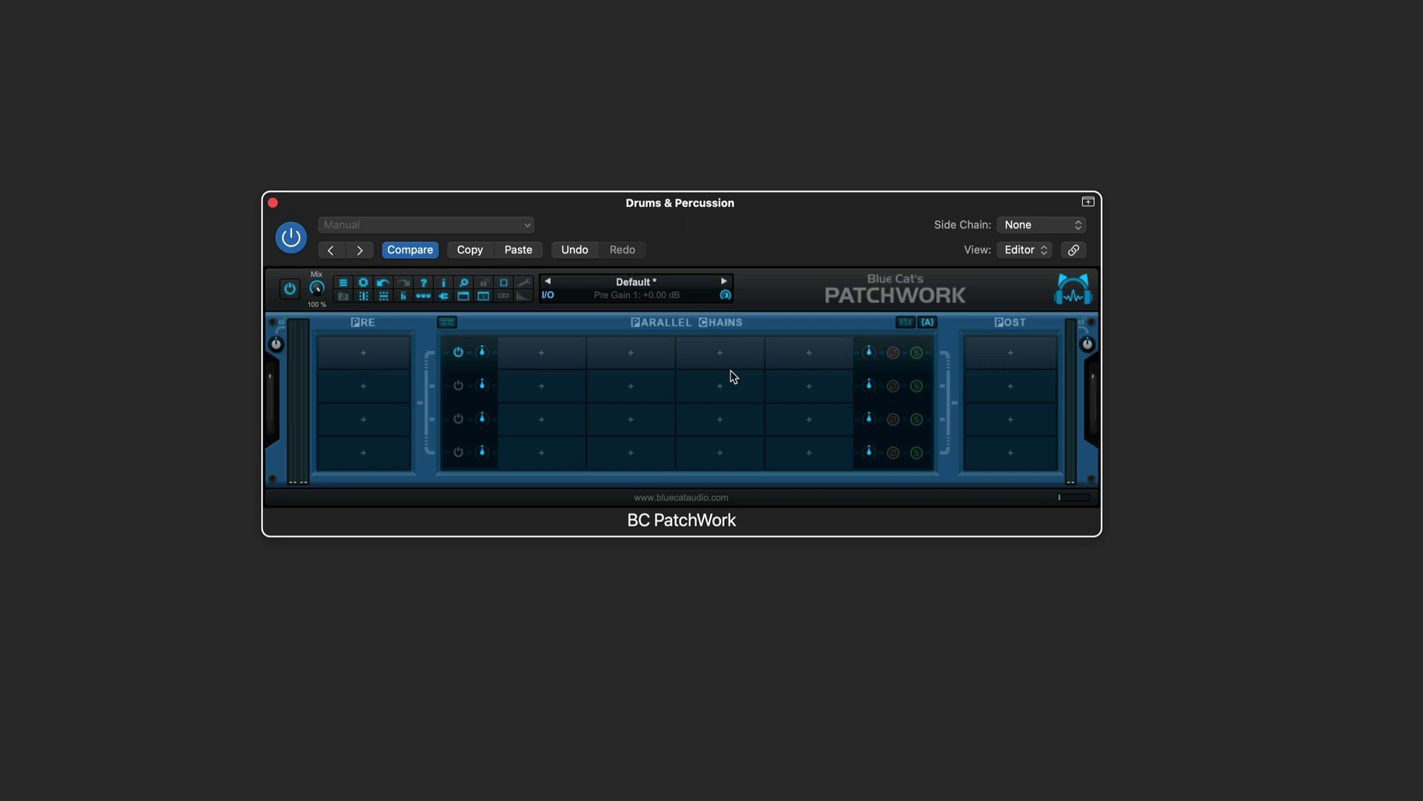
{"action": "left_click", "coordinate": [383, 298]}
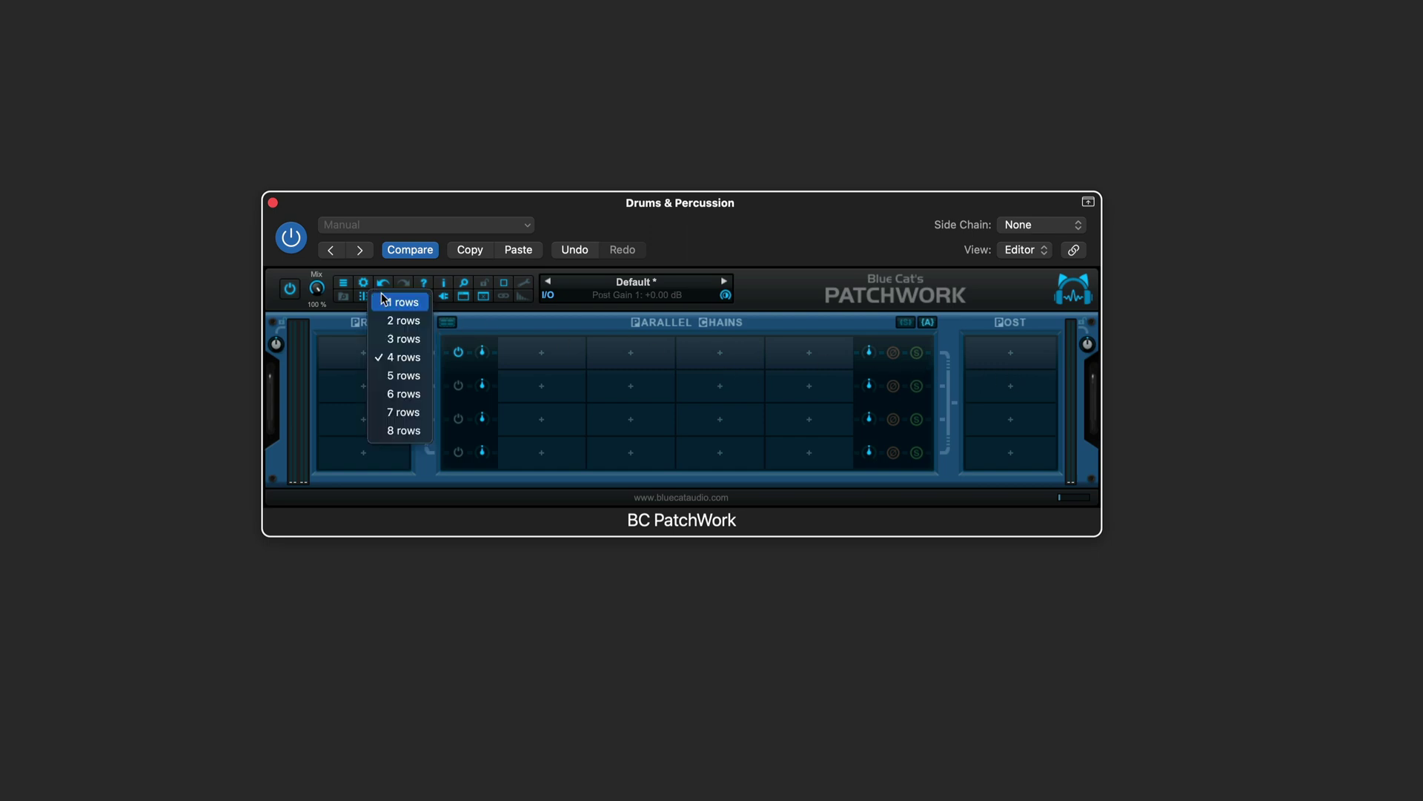
{"action": "left_click", "coordinate": [409, 376]}
- Load the bx_console N .component as an AU plugin into chain 1's first slot
{"action": "left_click", "coordinate": [528, 353]}
{"action": "left_click", "coordinate": [586, 411]}
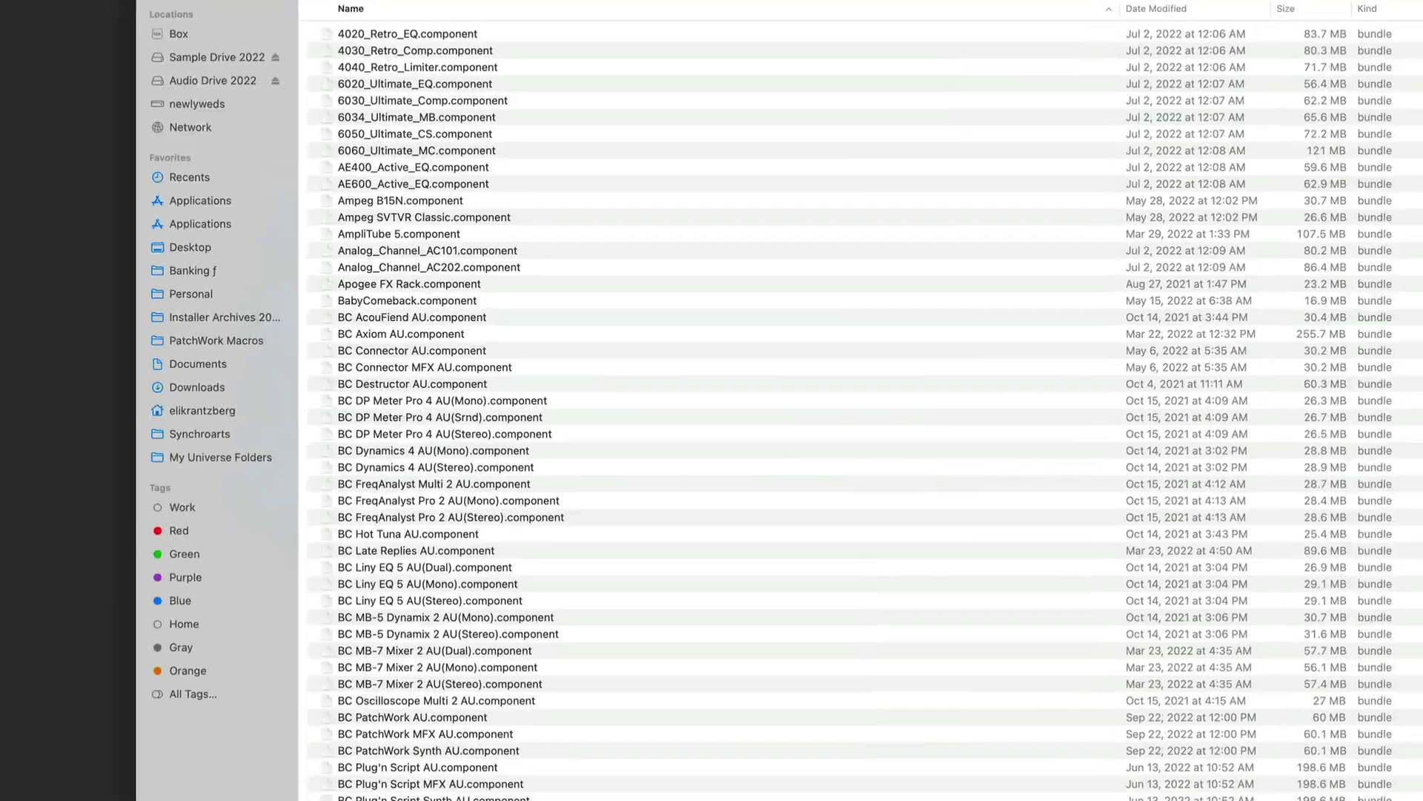
{"action": "scroll", "coordinate": [524, 610], "scroll_direction": "down", "scroll_amount": 5}
{"action": "double_click", "coordinate": [435, 794]}
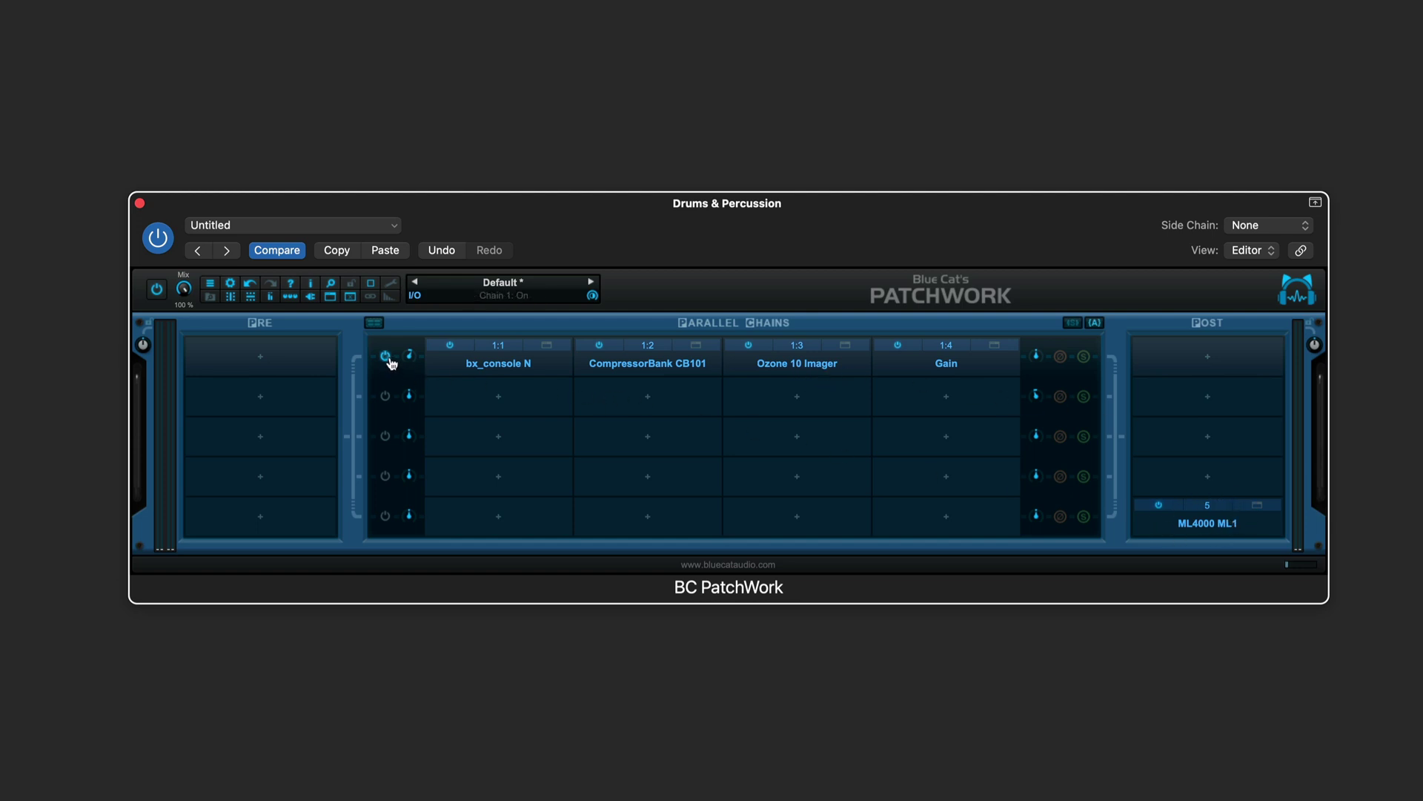
- Start playback, switch chain 1 back on, and mute then unmute chain 2 to compare
{"action": "key", "text": "space"}
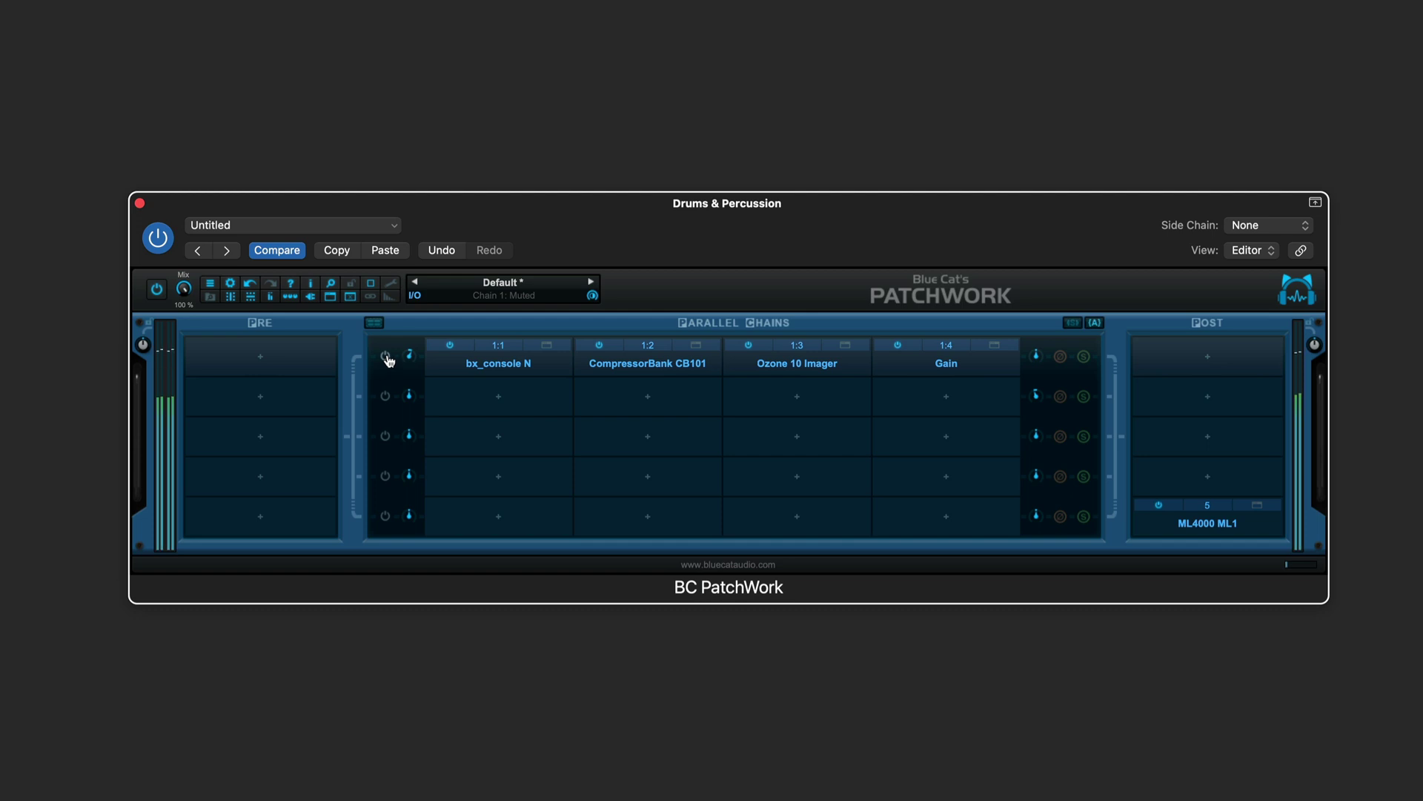
{"action": "left_click", "coordinate": [385, 356]}
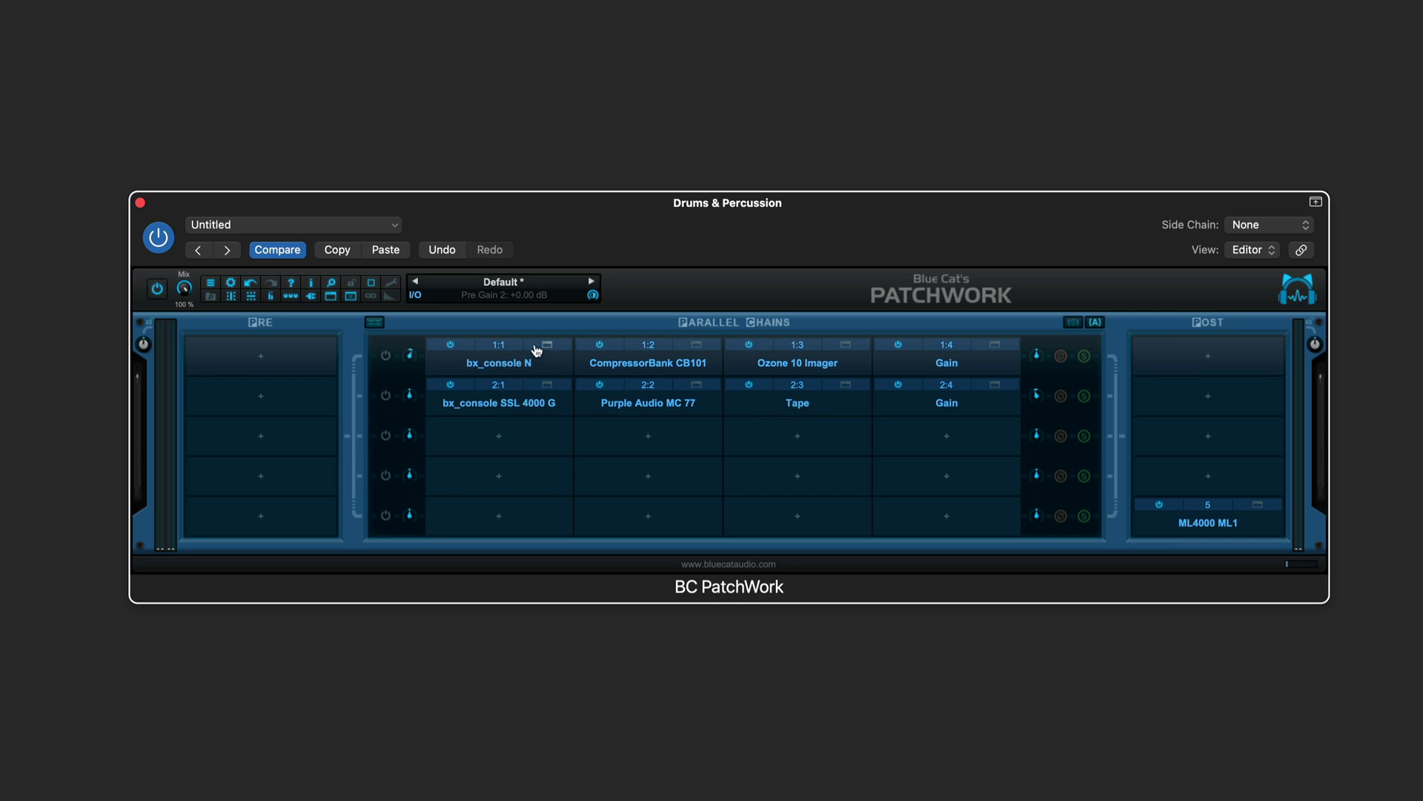
{"action": "left_click", "coordinate": [385, 397]}
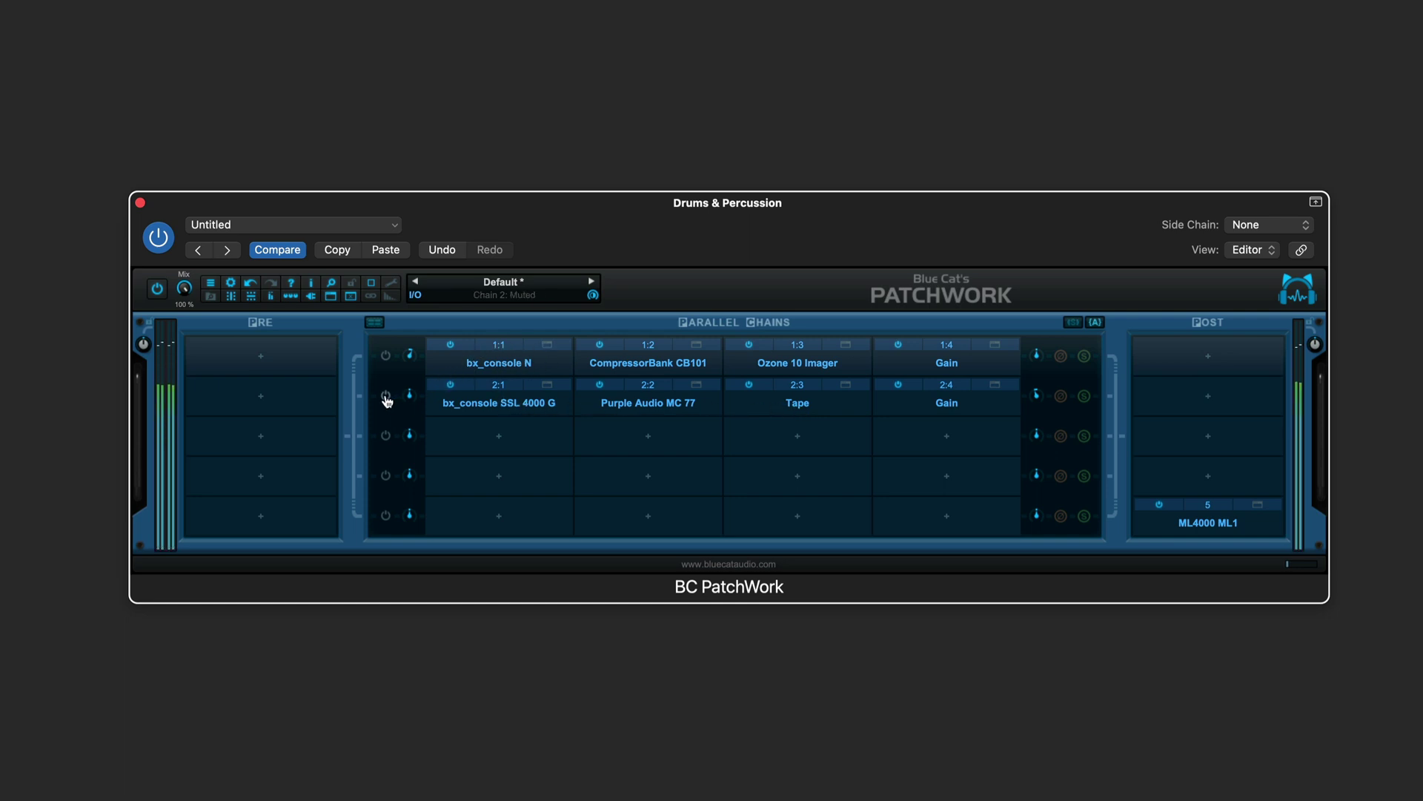
{"action": "left_click", "coordinate": [386, 397]}
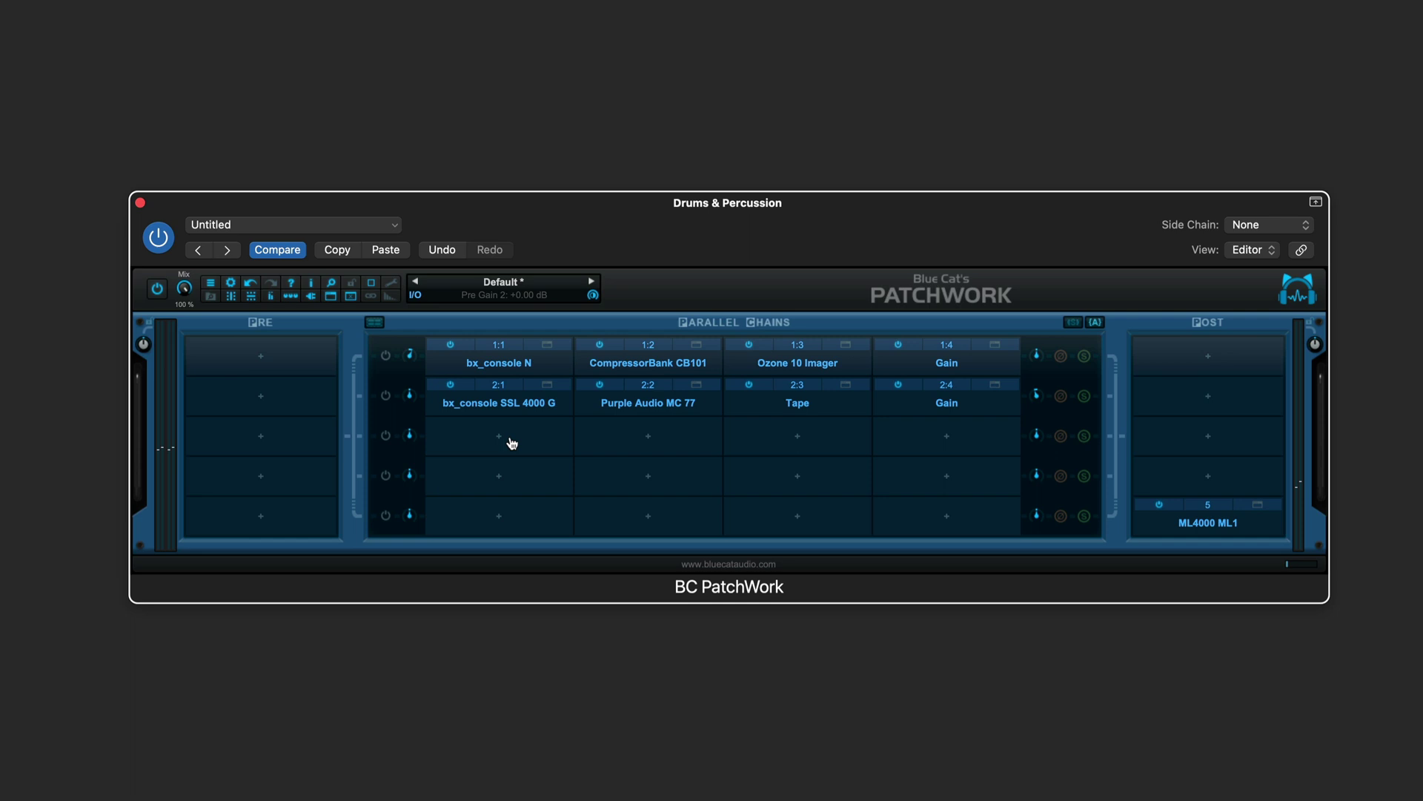
- Switch chain 3 on and adjust the Seventh Heaven reverb's wet/dry mix
{"action": "left_click", "coordinate": [385, 436]}
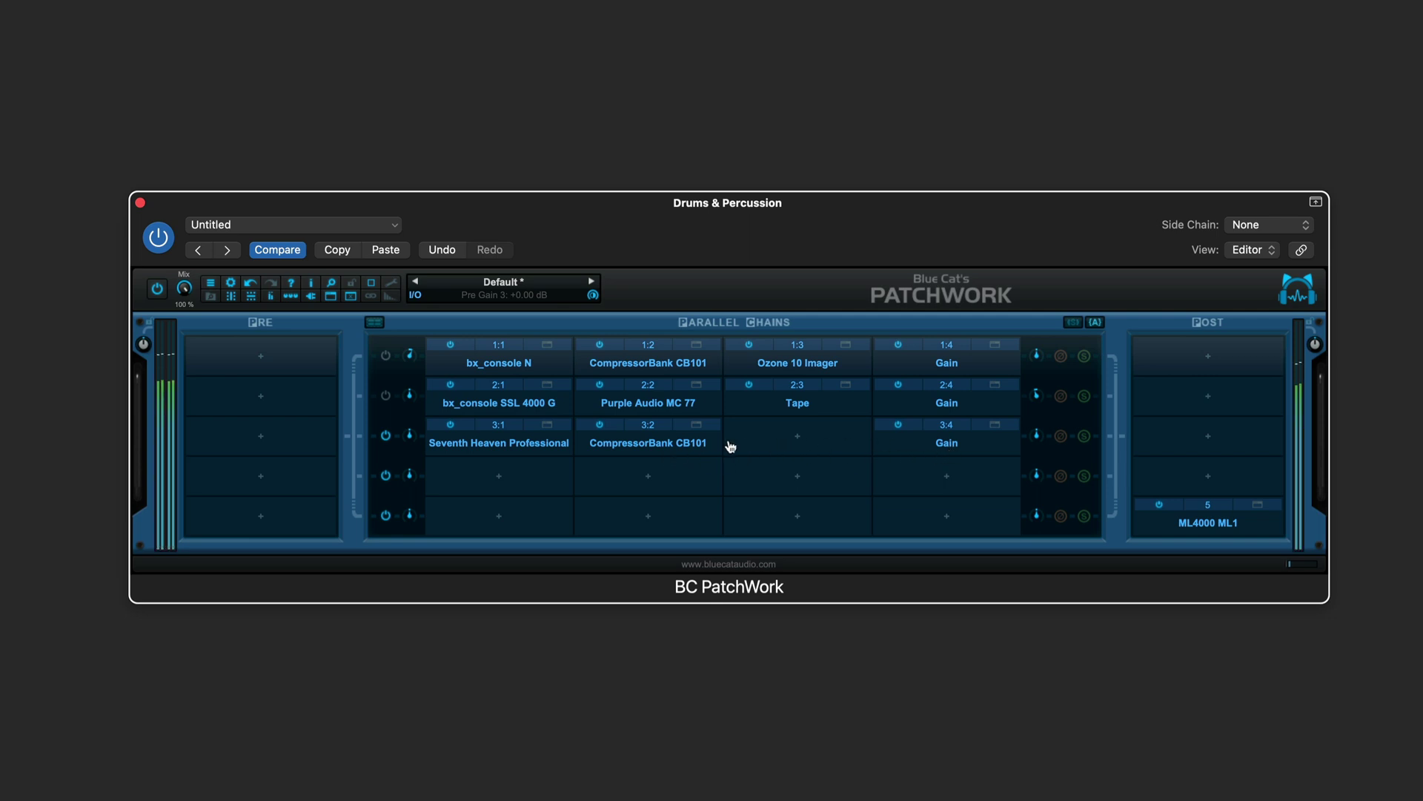
{"action": "left_click", "coordinate": [547, 425]}
{"action": "left_click_drag", "start_coordinate": [887, 447], "coordinate": [398, 349]}
{"action": "left_click_drag", "start_coordinate": [396, 473], "coordinate": [359, 484]}
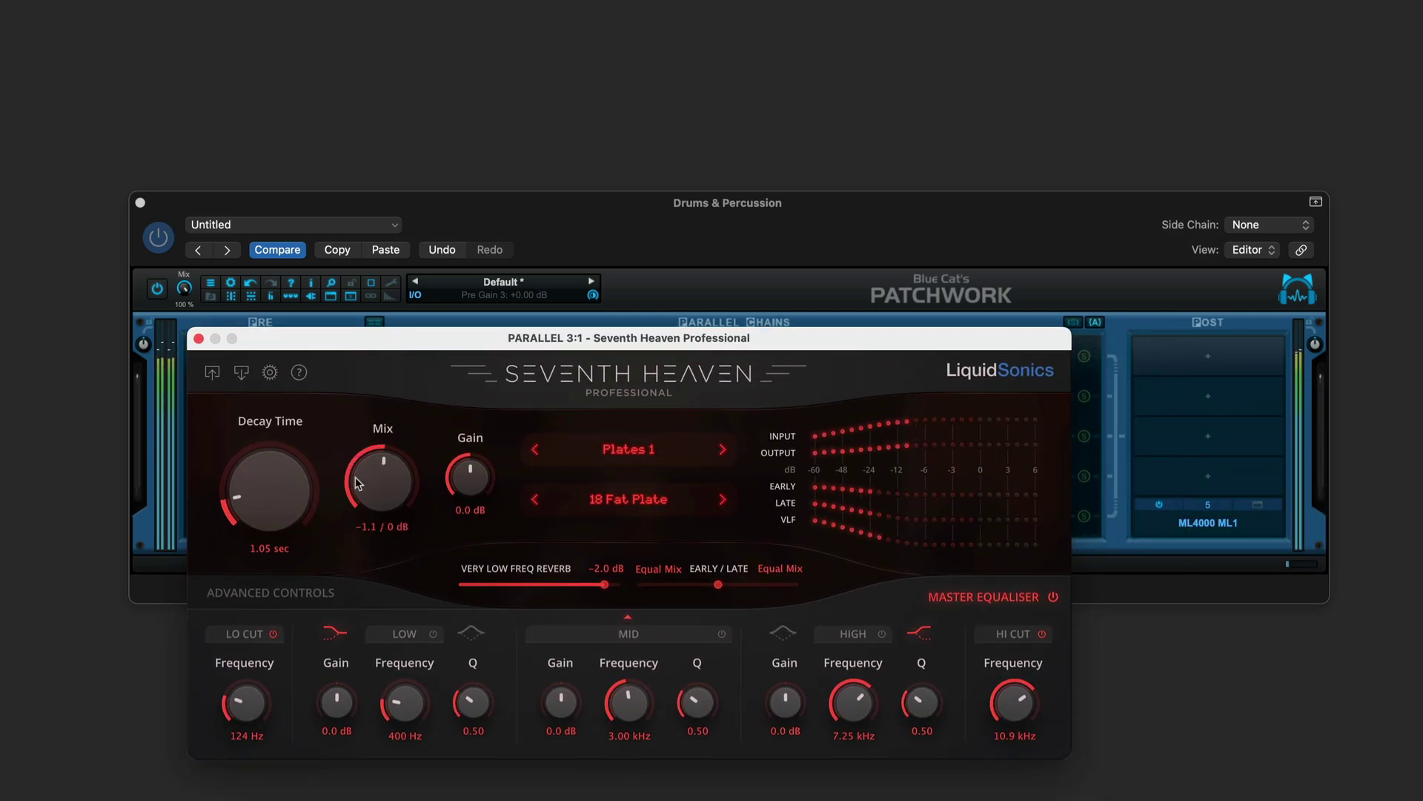
{"action": "left_click", "coordinate": [199, 339]}
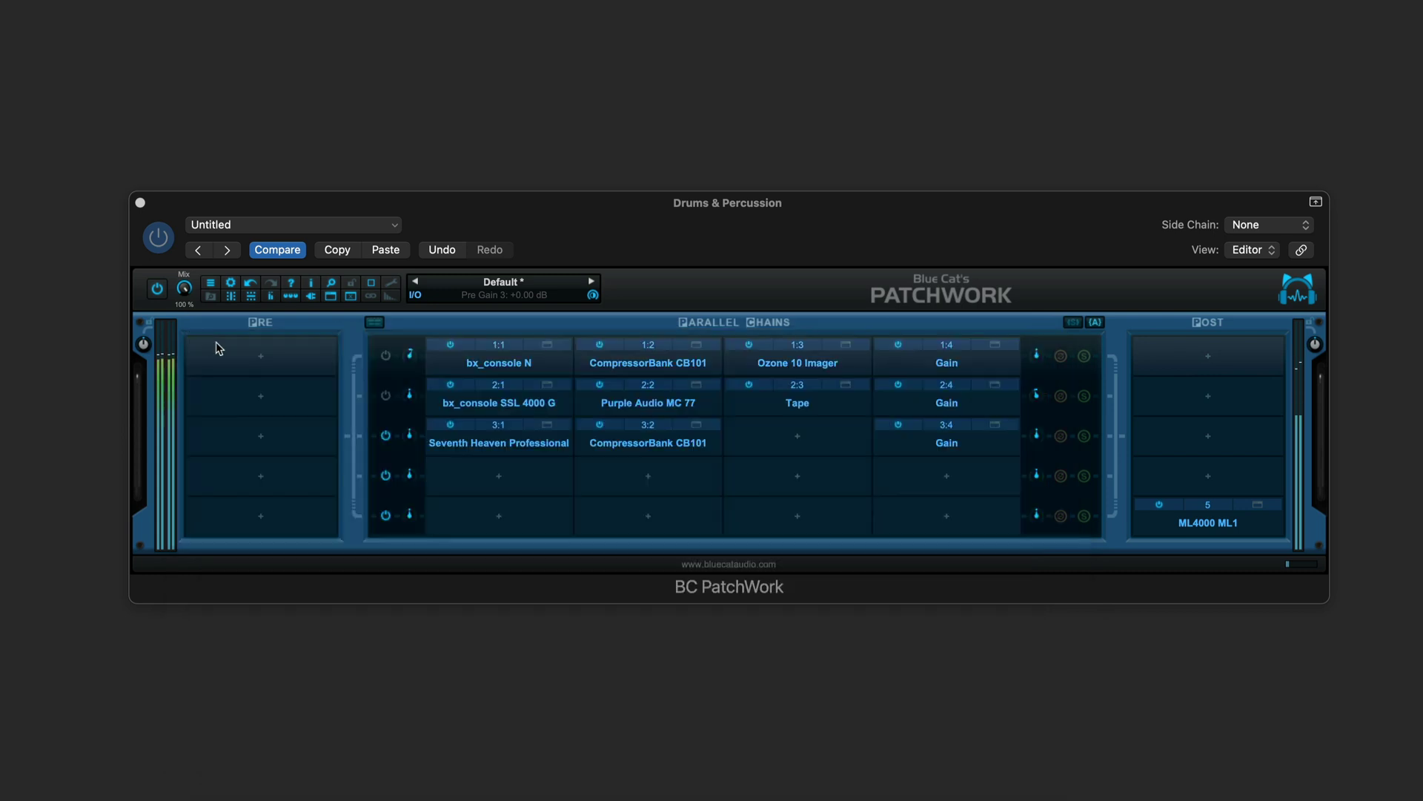
- Audition chain 2 and then chain 1 individually with the chain power buttons
{"action": "left_click", "coordinate": [386, 396]}
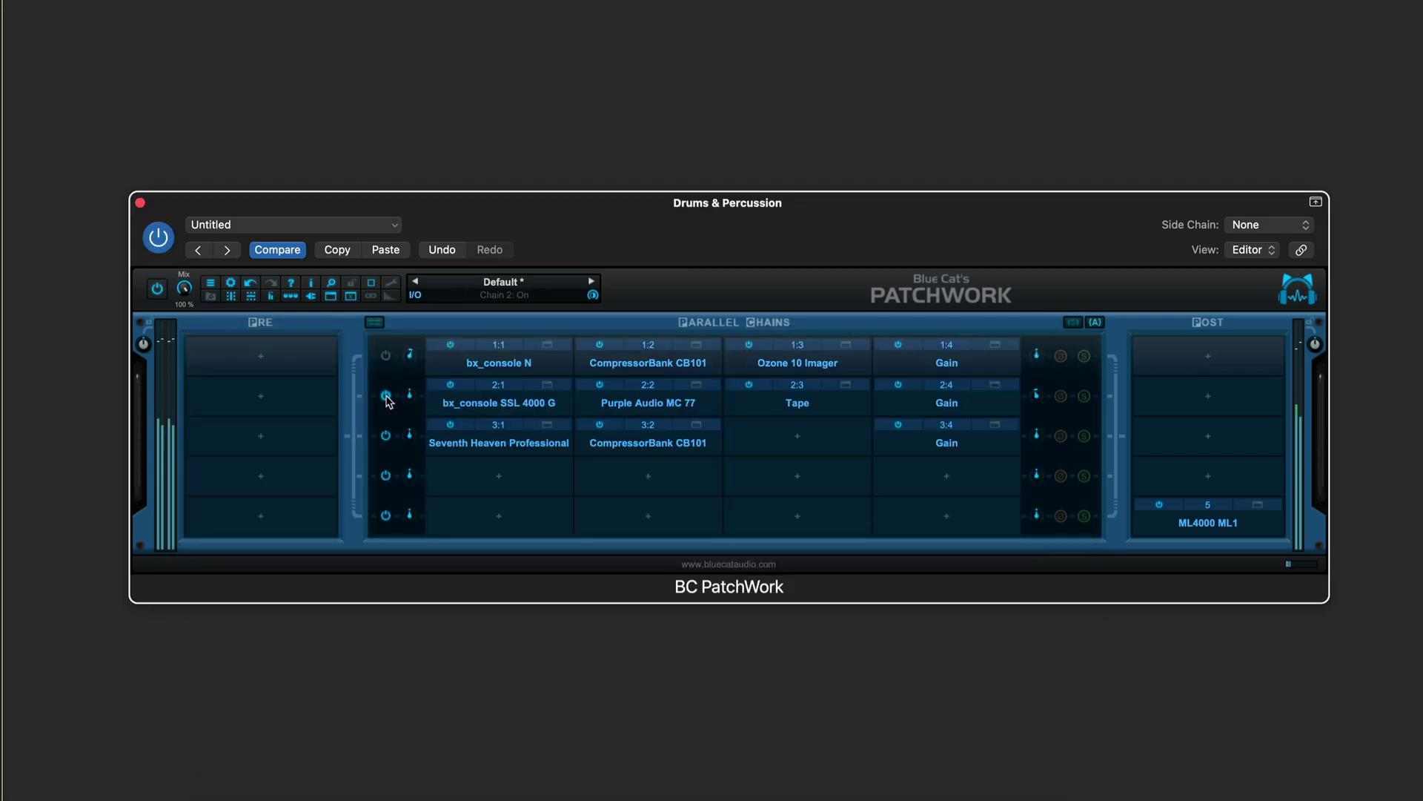
{"action": "left_click", "coordinate": [386, 396]}
{"action": "left_click", "coordinate": [385, 356]}
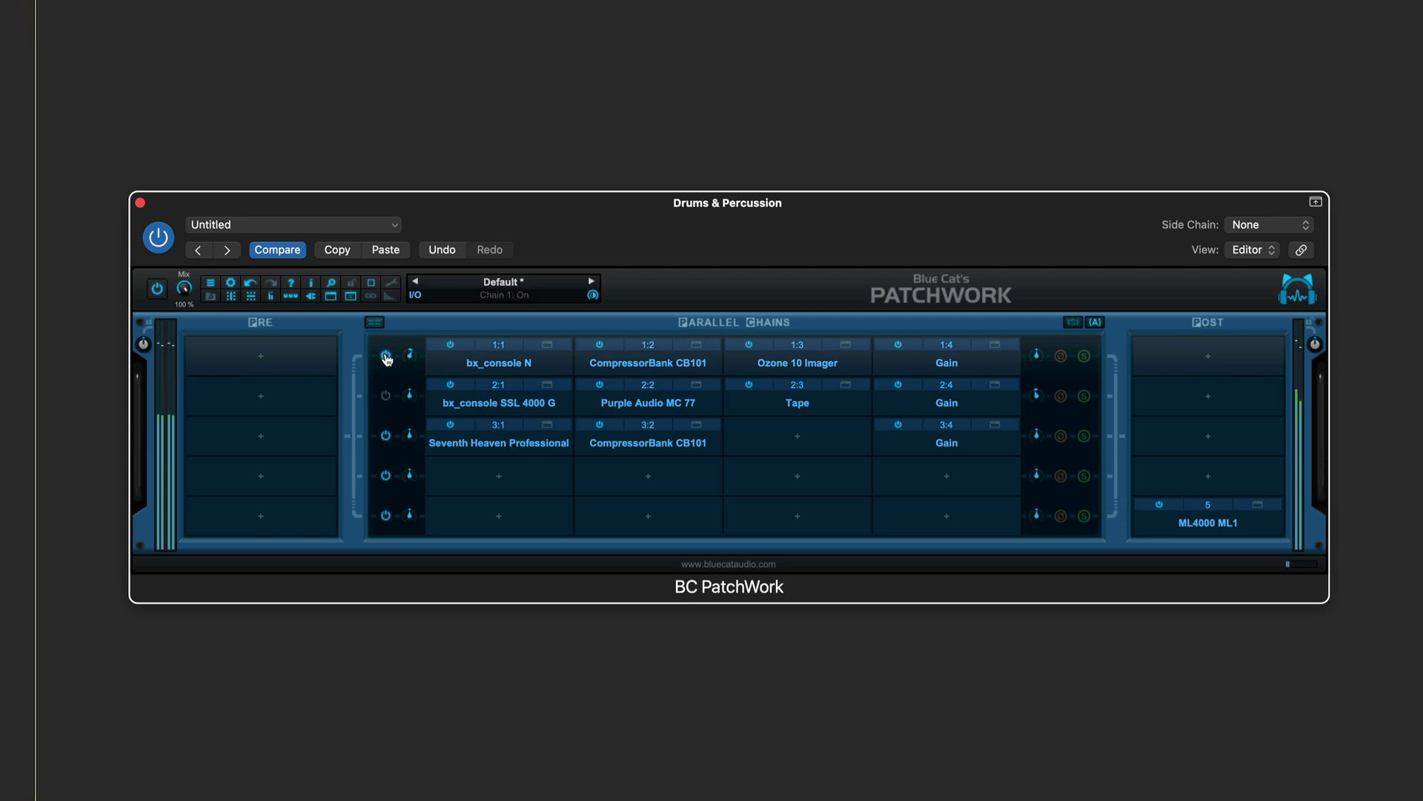
{"action": "left_click", "coordinate": [385, 356]}
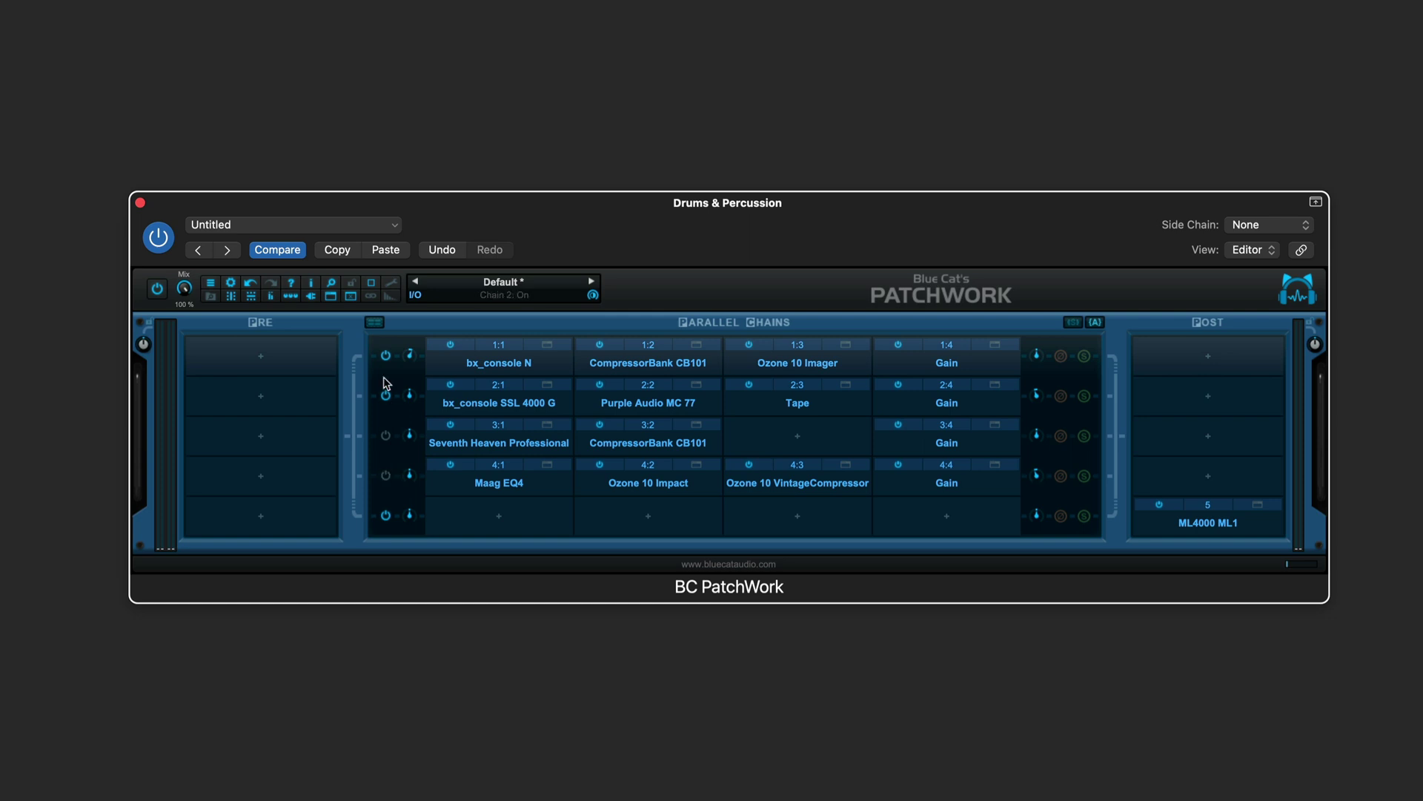
- Mute chains 1 and 2, audition chain 4, re-enable chain 1, and lower chain 4's output level
{"action": "left_click", "coordinate": [385, 395]}
{"action": "left_click", "coordinate": [386, 355]}
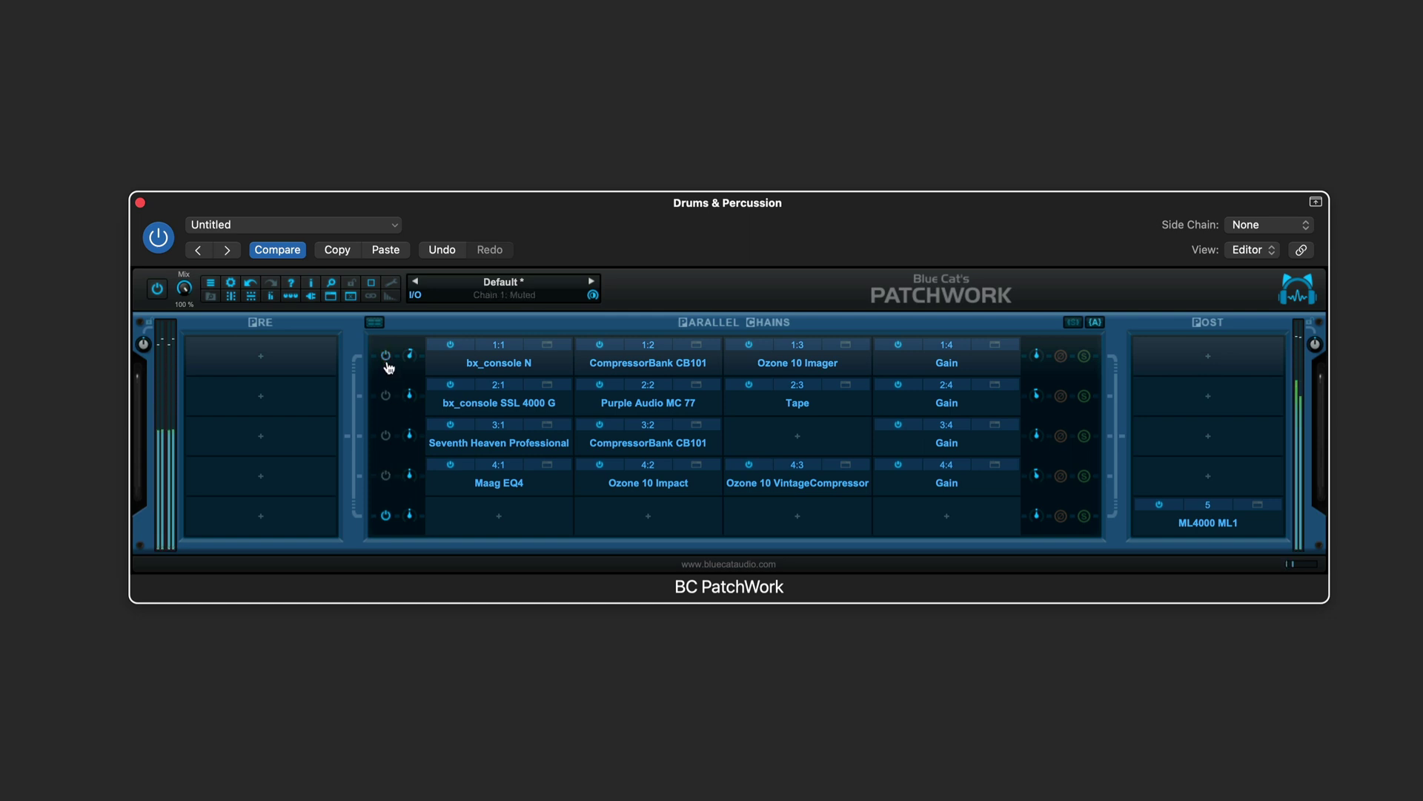
{"action": "left_click", "coordinate": [385, 475]}
{"action": "left_click", "coordinate": [386, 355]}
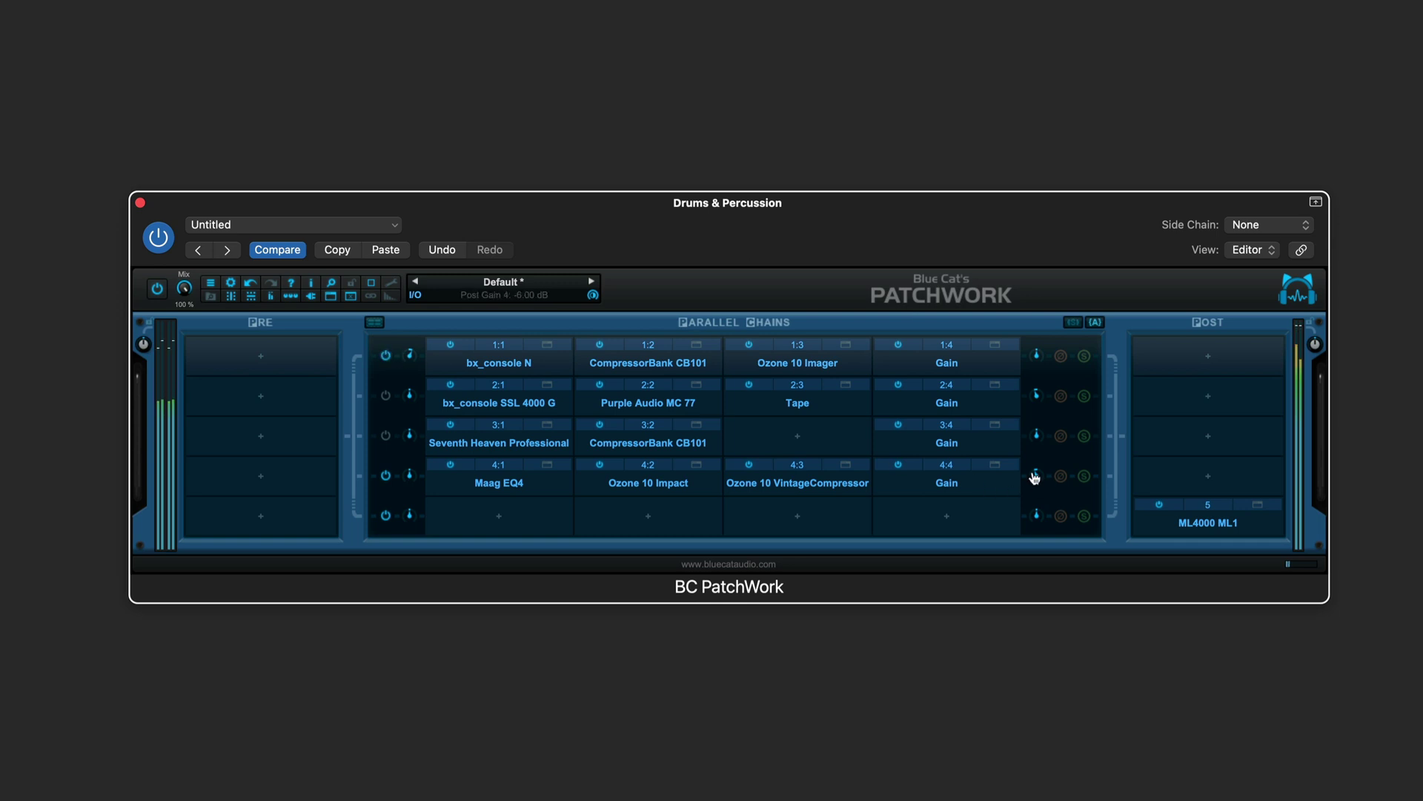
{"action": "mouse_move", "coordinate": [1035, 477]}
{"action": "left_mouse_down"}
{"action": "mouse_move", "coordinate": [1016, 498]}
{"action": "mouse_move", "coordinate": [1014, 546]}
{"action": "mouse_move", "coordinate": [1020, 467]}
{"action": "mouse_move", "coordinate": [1008, 477]}
{"action": "left_mouse_up"}
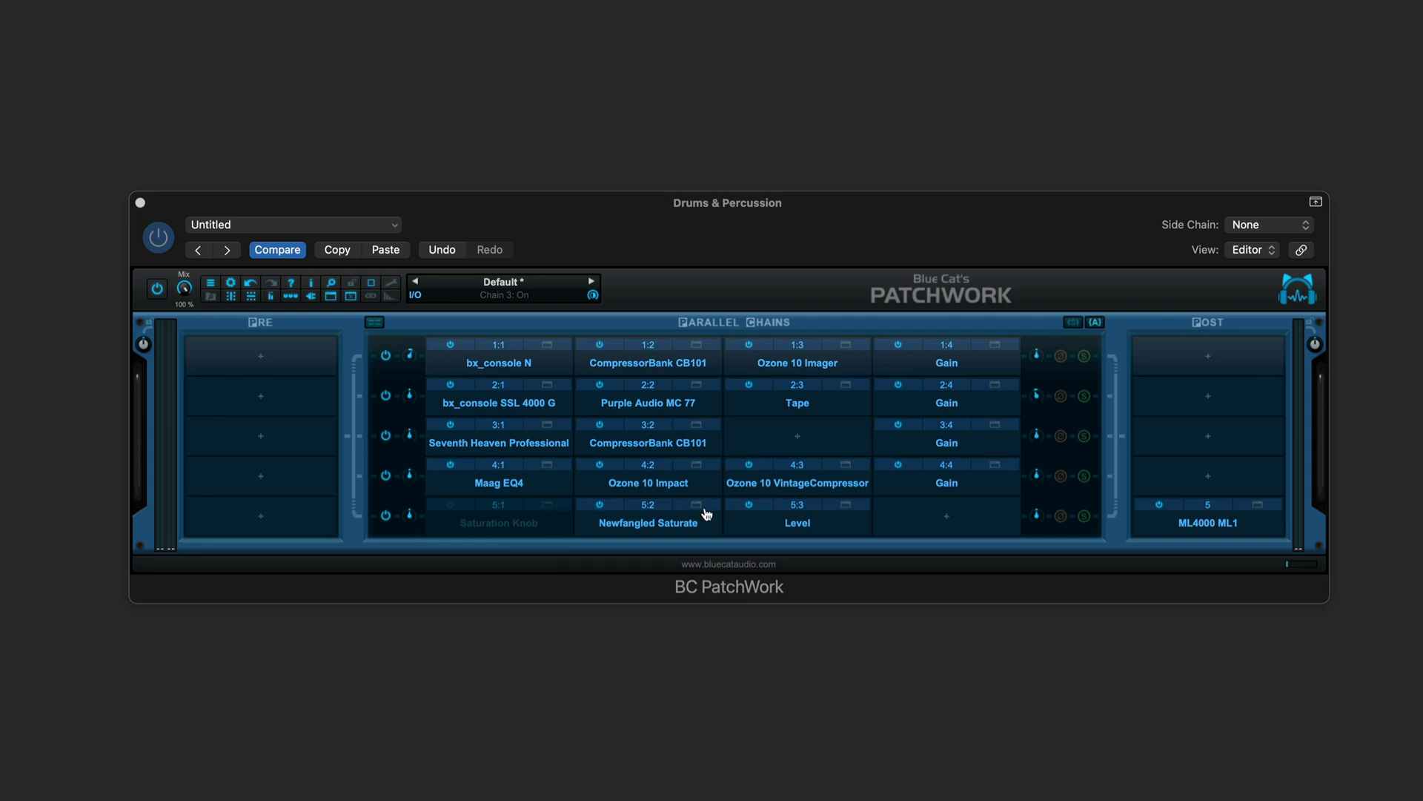
- Check chain 5's Newfangled Saturate editor, then audition chains 5 and 4 individually
{"action": "left_click", "coordinate": [697, 504]}
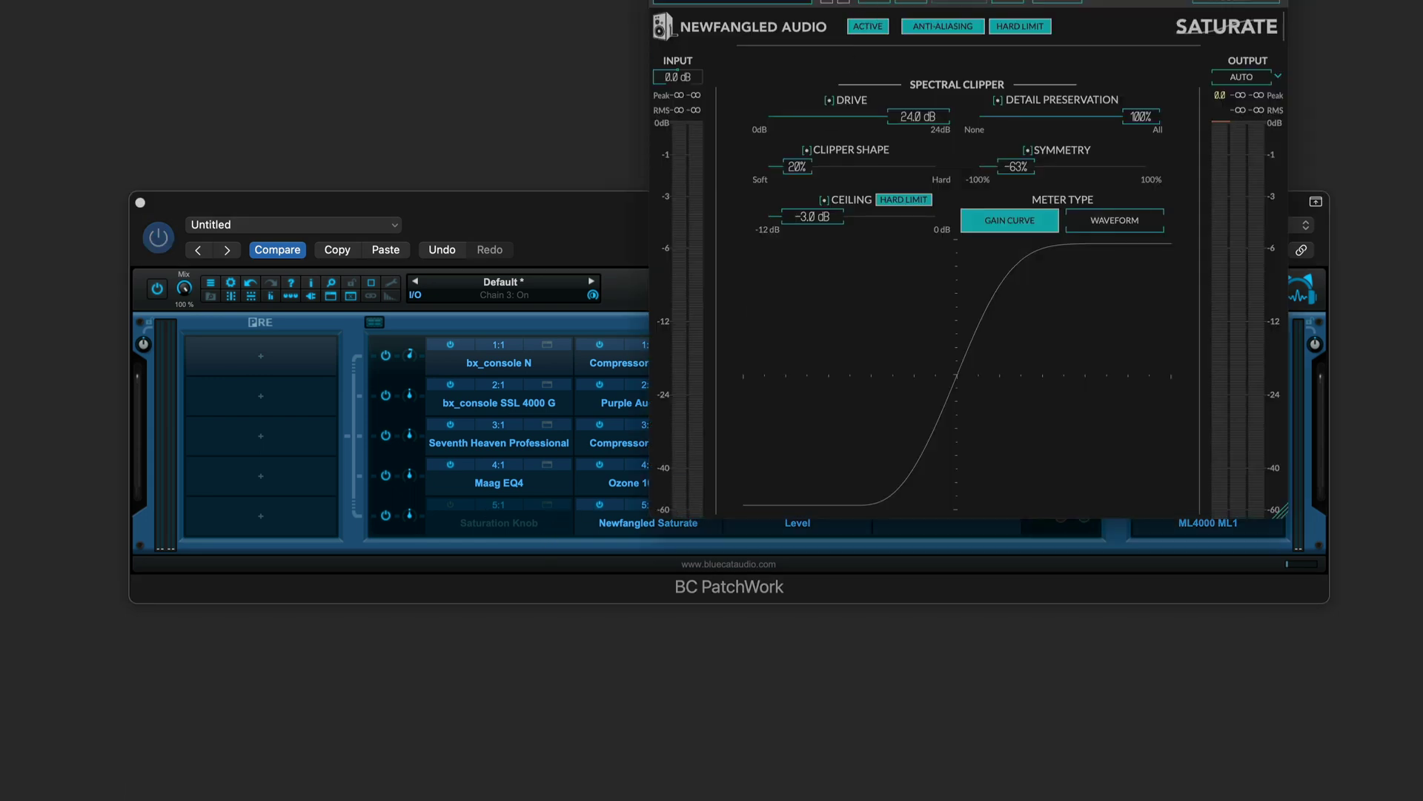
{"action": "left_click_drag", "start_coordinate": [865, 0], "coordinate": [588, 232]}
{"action": "left_click", "coordinate": [384, 235]}
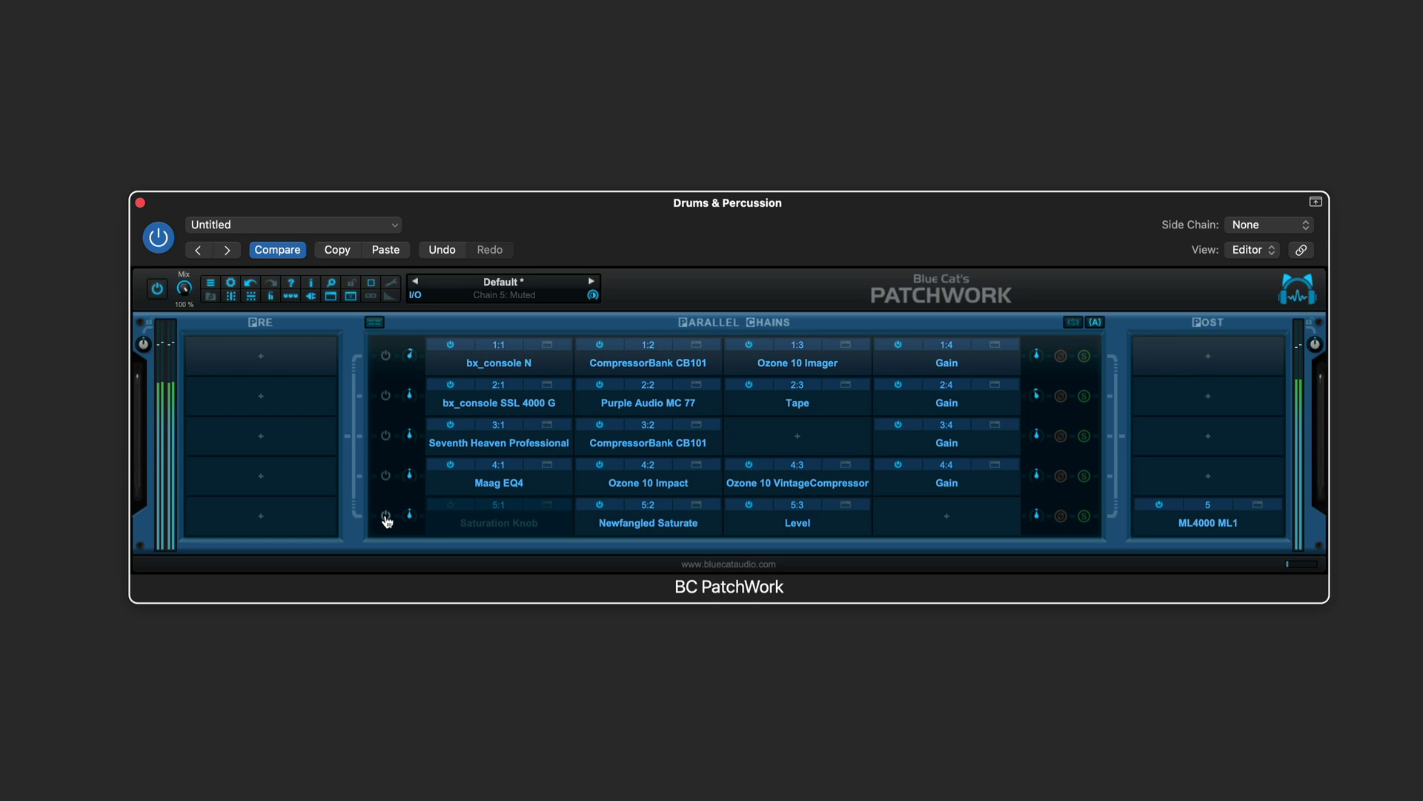
{"action": "left_click", "coordinate": [385, 516]}
{"action": "left_click", "coordinate": [386, 515]}
{"action": "left_click", "coordinate": [383, 476]}
{"action": "left_click", "coordinate": [385, 476]}
- Switch chains 1–3 back on and show the assigned macro controls panel
{"action": "left_click", "coordinate": [386, 436]}
{"action": "left_click", "coordinate": [386, 395]}
{"action": "left_click", "coordinate": [386, 355]}
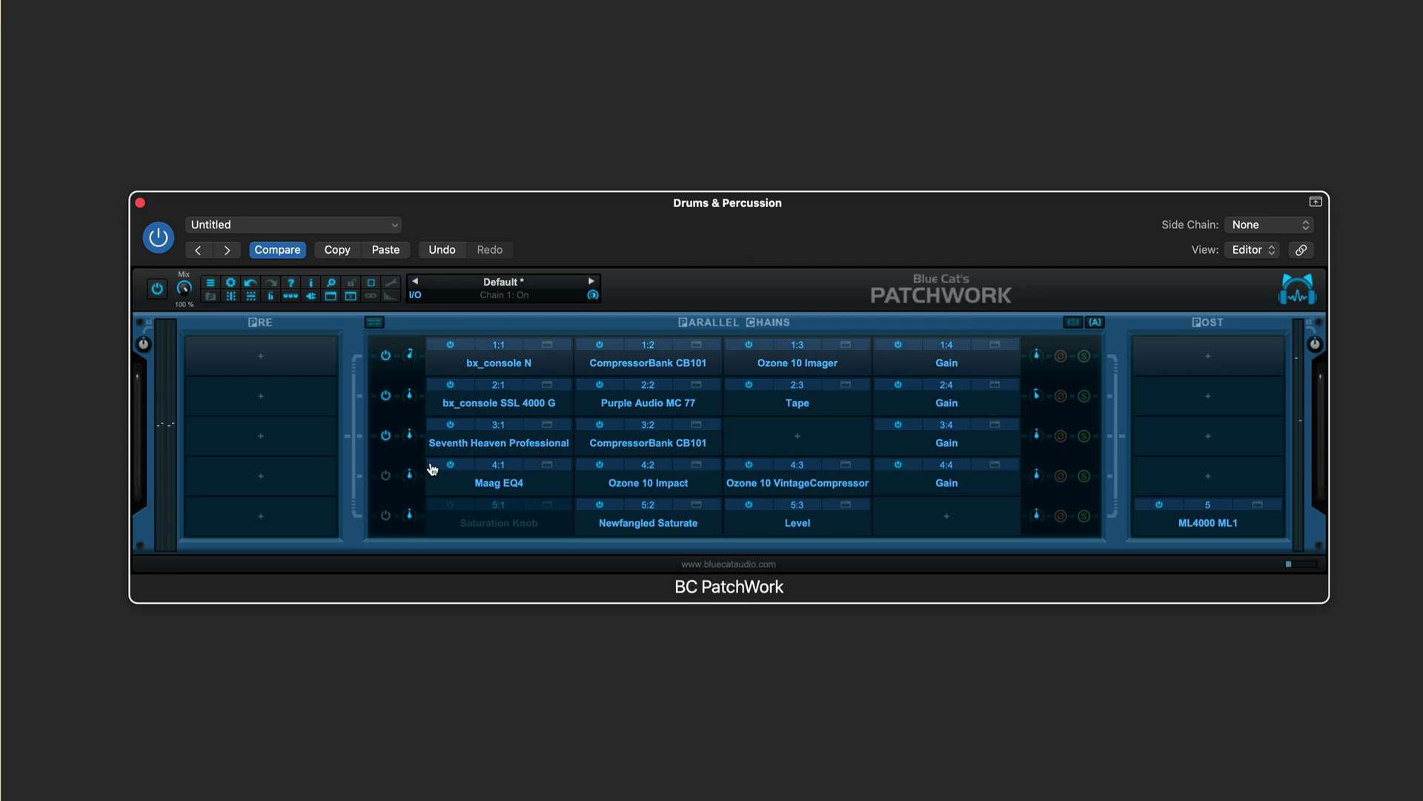
{"action": "left_click", "coordinate": [291, 297]}
{"action": "left_click", "coordinate": [351, 302]}
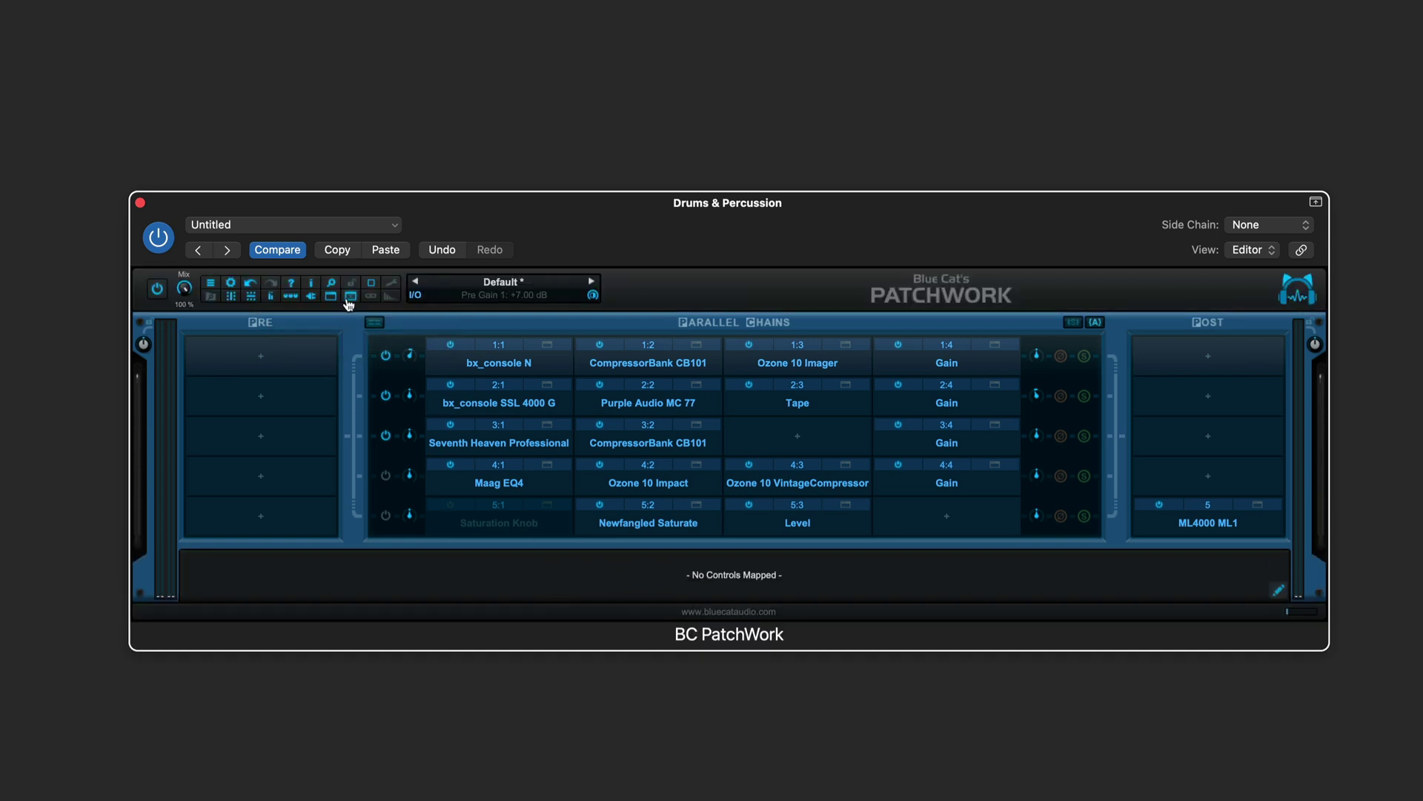
- Open the Params Map Editor listing Control 01 and move it down so chain 1 shows
{"action": "left_click", "coordinate": [293, 296]}
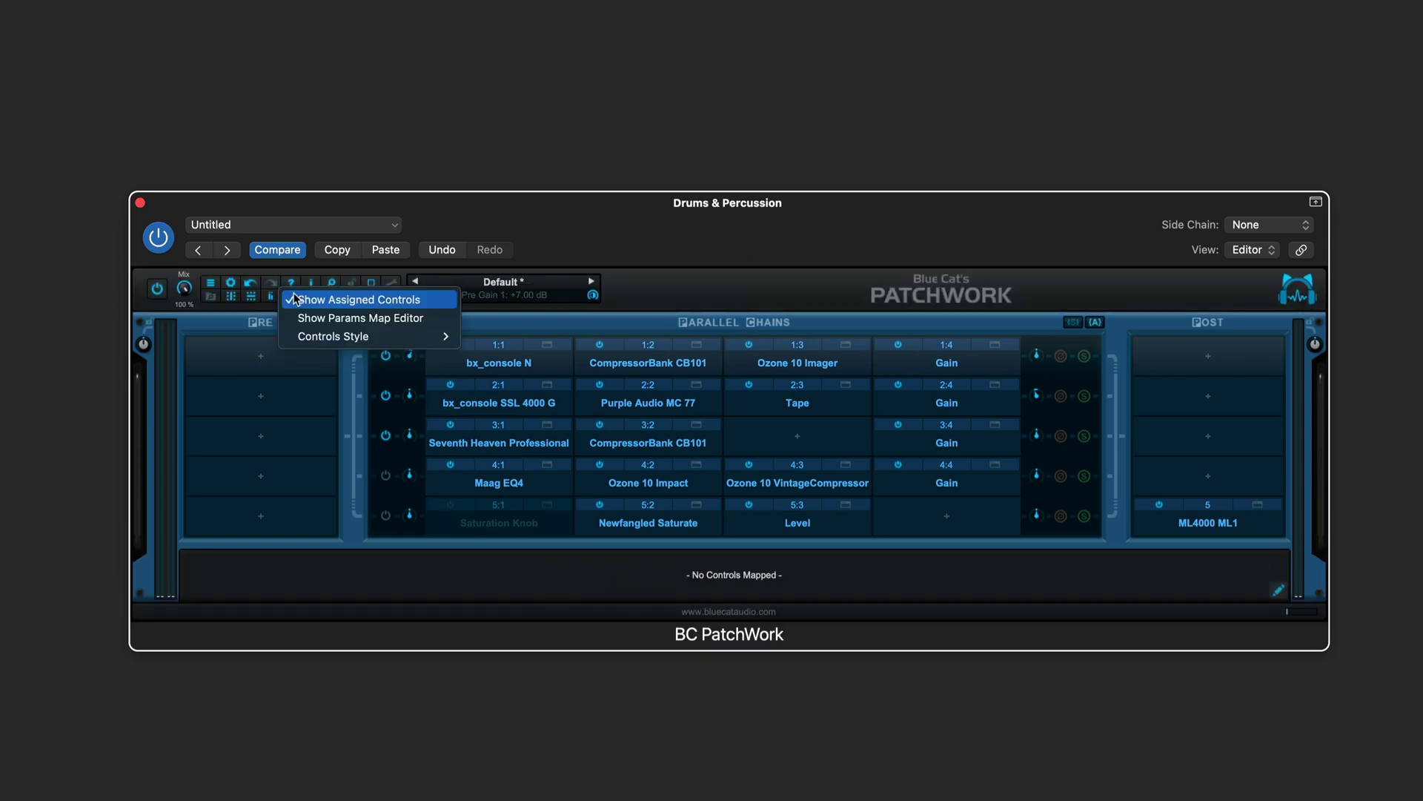
{"action": "left_click", "coordinate": [328, 318]}
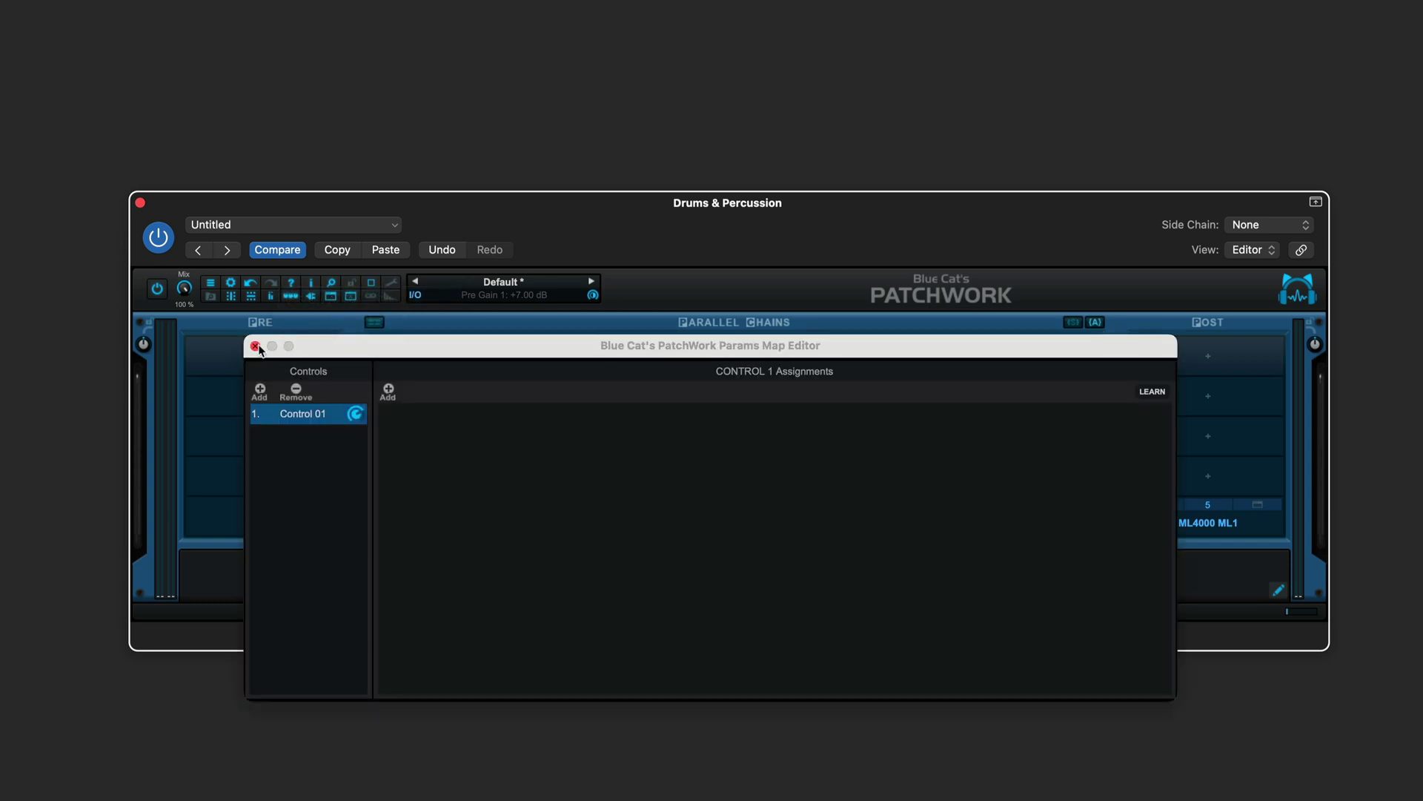
{"action": "left_click", "coordinate": [256, 347]}
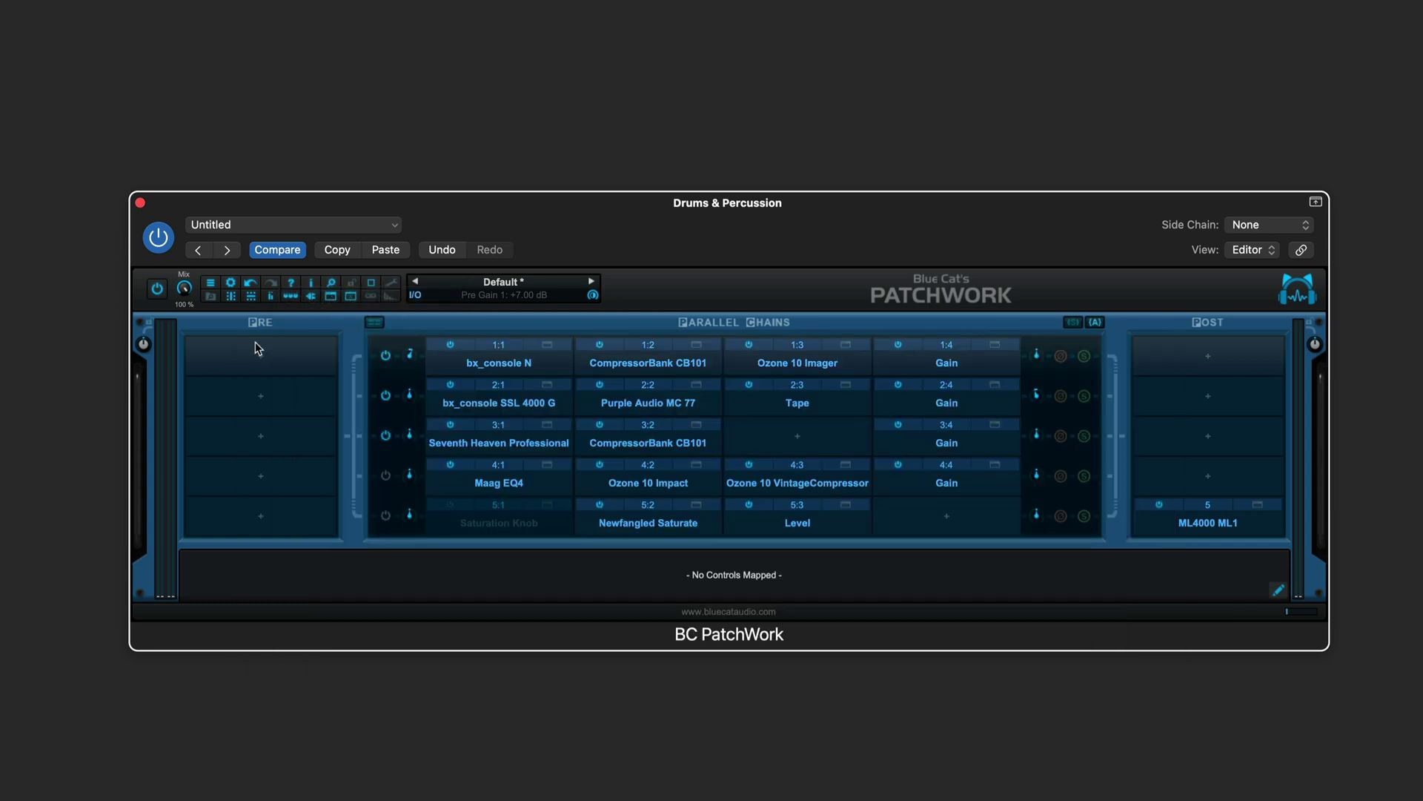
{"action": "left_click", "coordinate": [1279, 590]}
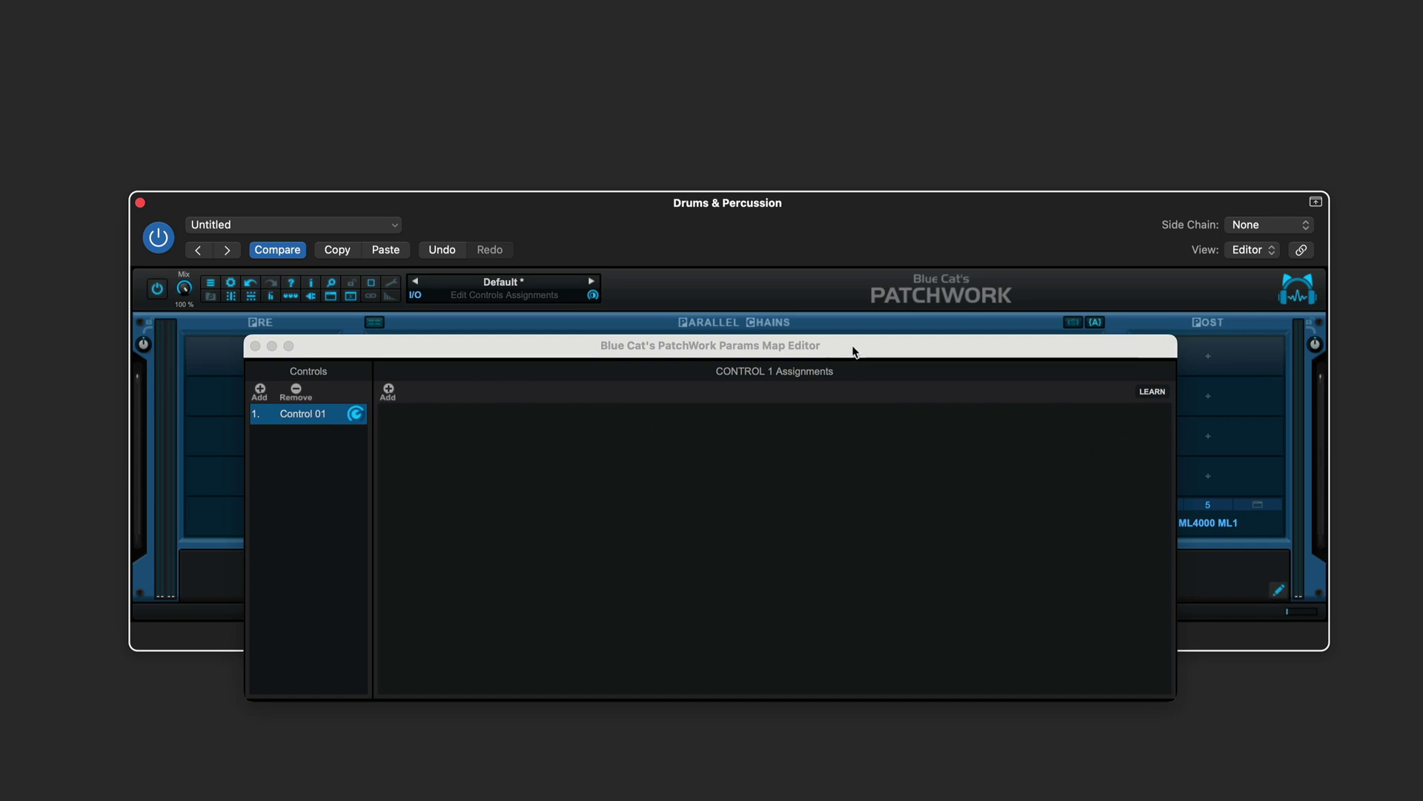
{"action": "left_click_drag", "start_coordinate": [851, 349], "coordinate": [855, 396]}
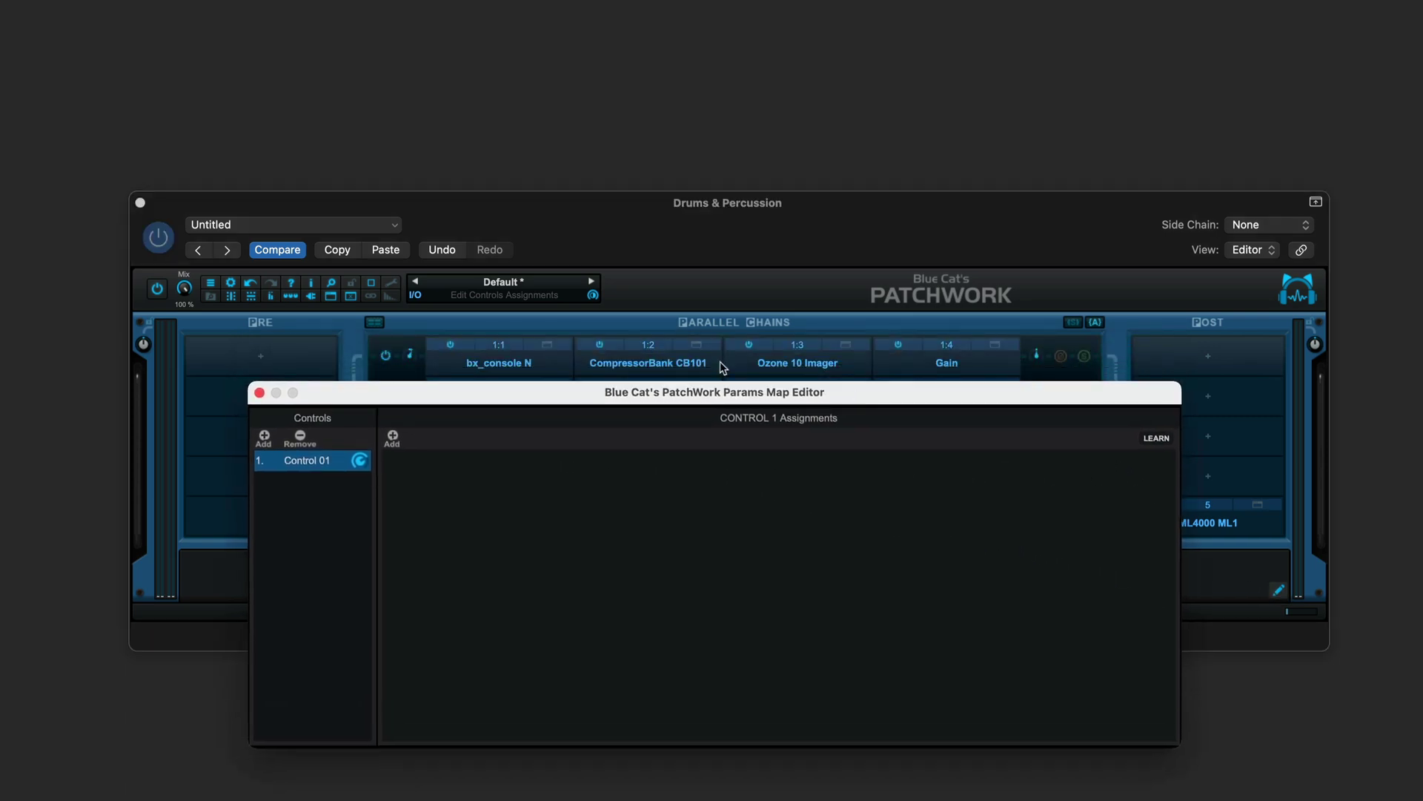
- Learn bx_console N's EQ High Gain onto Control 1 and set its range to 0.30–0.83
{"action": "left_click", "coordinate": [547, 346]}
{"action": "left_click", "coordinate": [677, 707]}
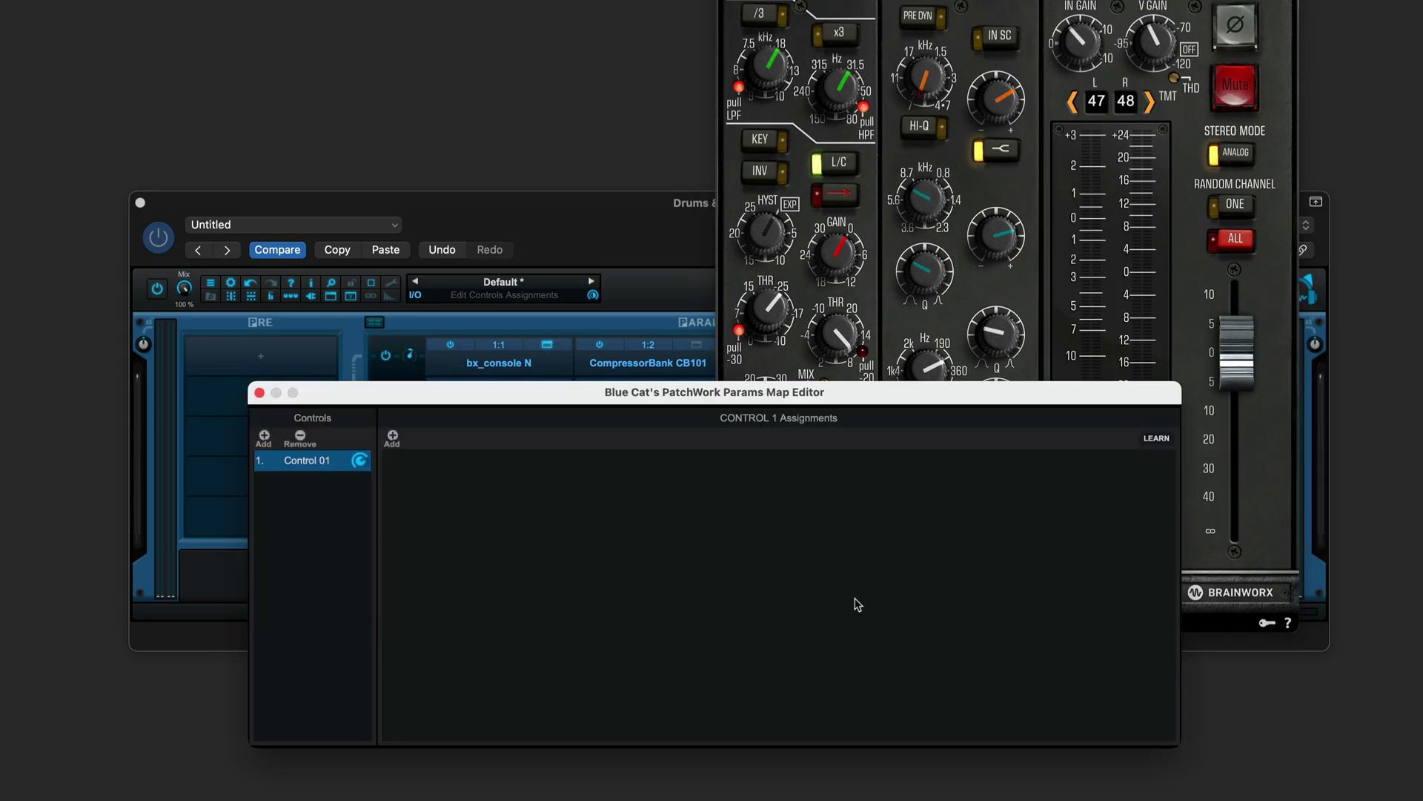
{"action": "left_click", "coordinate": [1158, 439]}
{"action": "left_click_drag", "start_coordinate": [1001, 96], "coordinate": [1003, 102]}
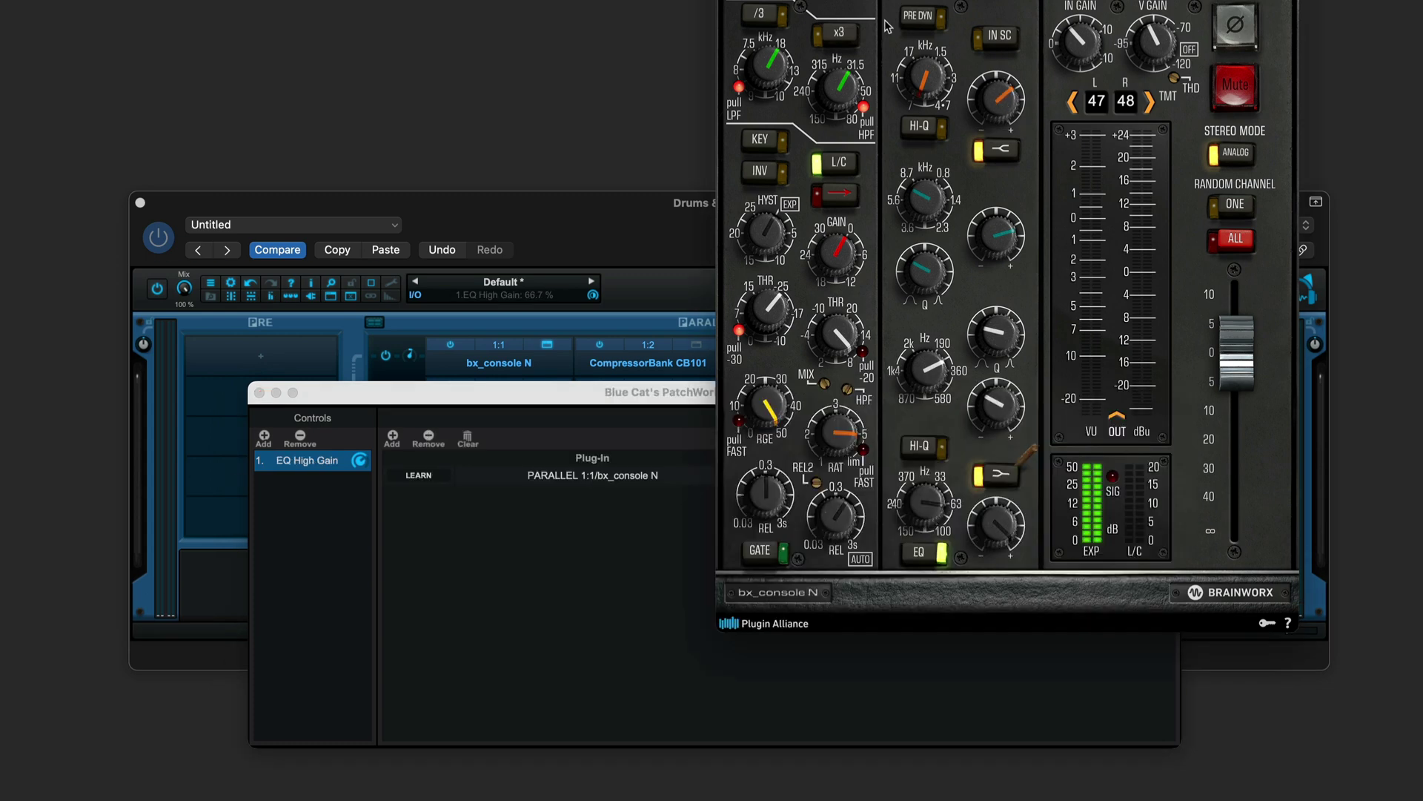
{"action": "left_click", "coordinate": [715, 29]}
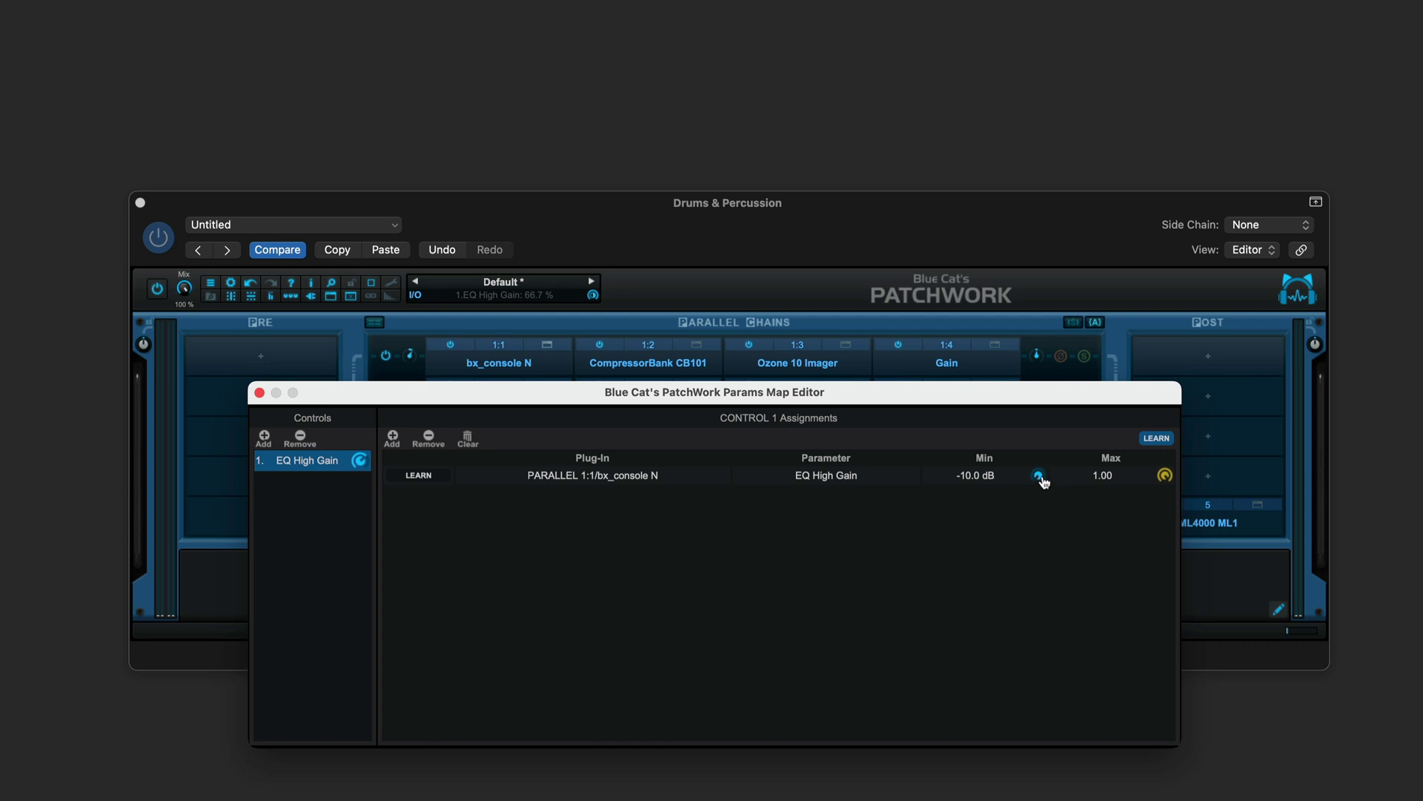
{"action": "left_click_drag", "start_coordinate": [1042, 479], "coordinate": [1053, 445]}
{"action": "left_click_drag", "start_coordinate": [1160, 510], "coordinate": [1156, 529]}
- Add Ozone 10 Imager's IMG: Stereoizer Delay to Control 1 with range 5.37–20.00, and turn Learn off
{"action": "left_click", "coordinate": [393, 437]}
{"action": "left_click", "coordinate": [601, 502]}
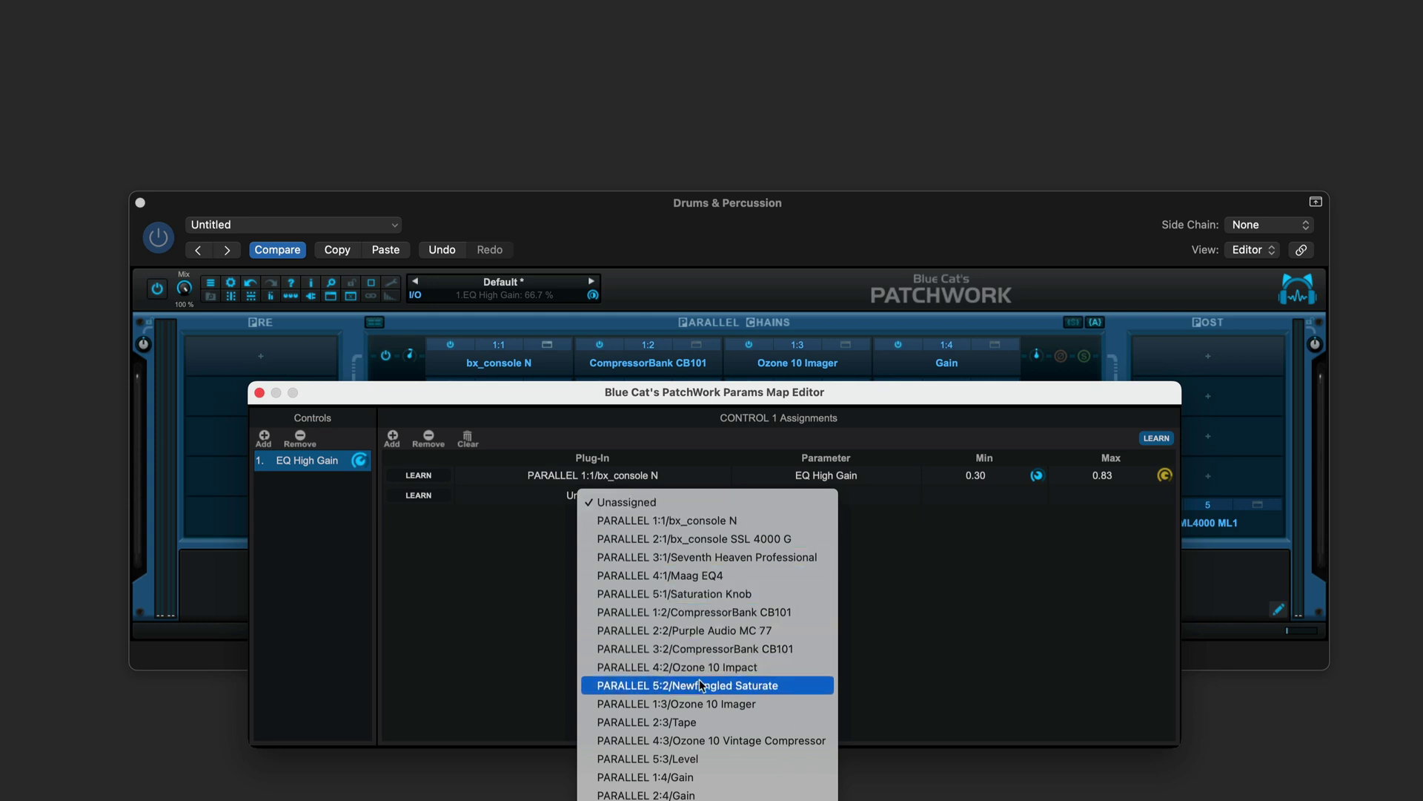
{"action": "left_click", "coordinate": [715, 704]}
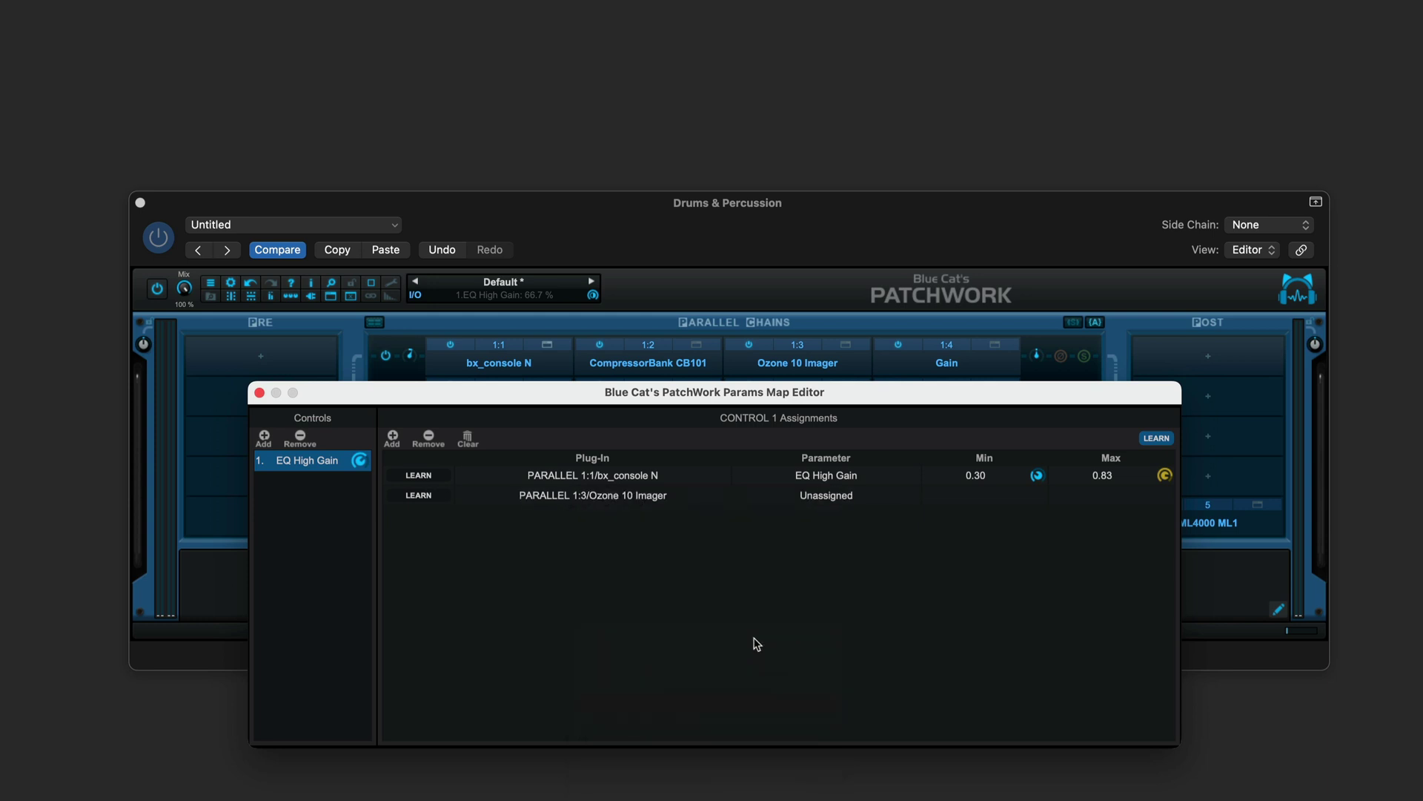
{"action": "left_click", "coordinate": [843, 499]}
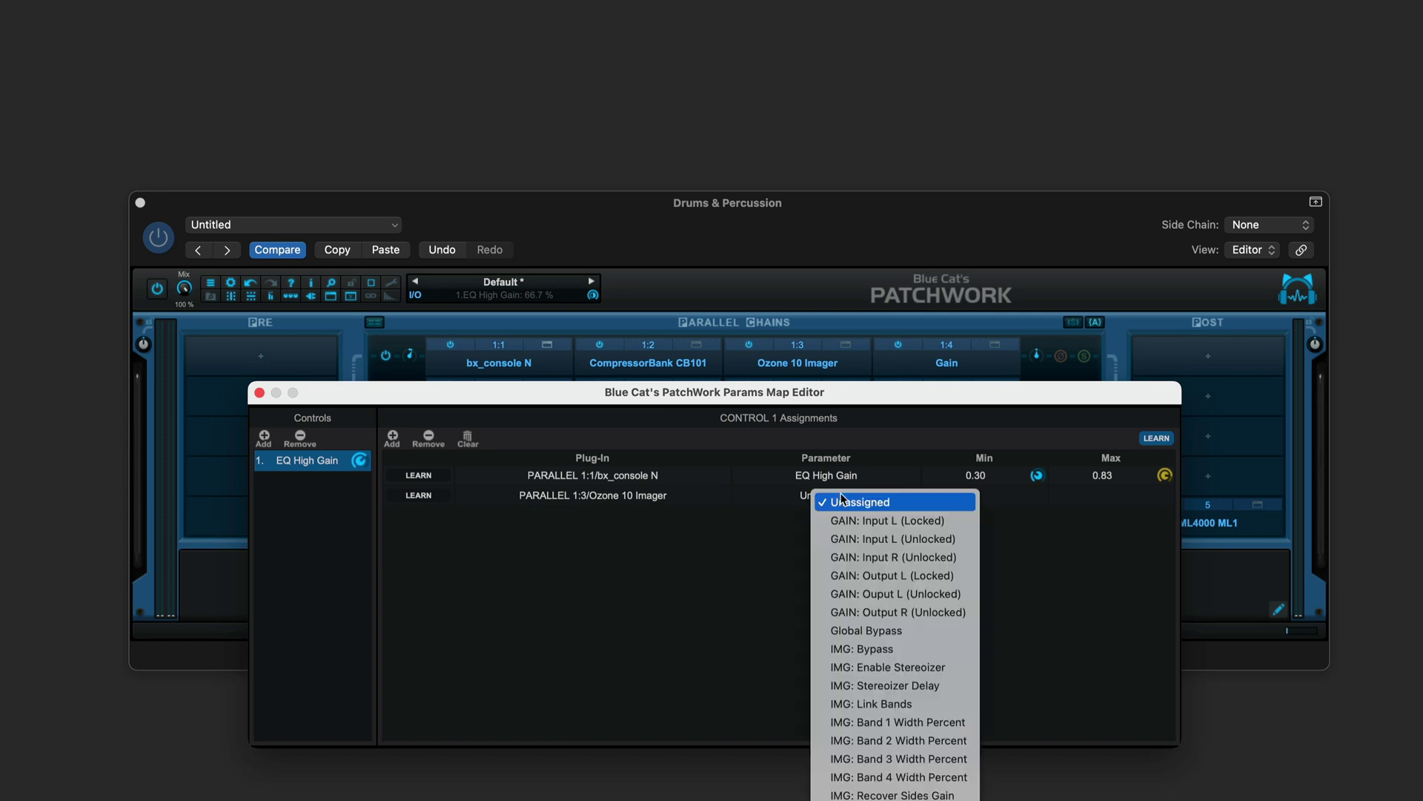
{"action": "left_click", "coordinate": [914, 687]}
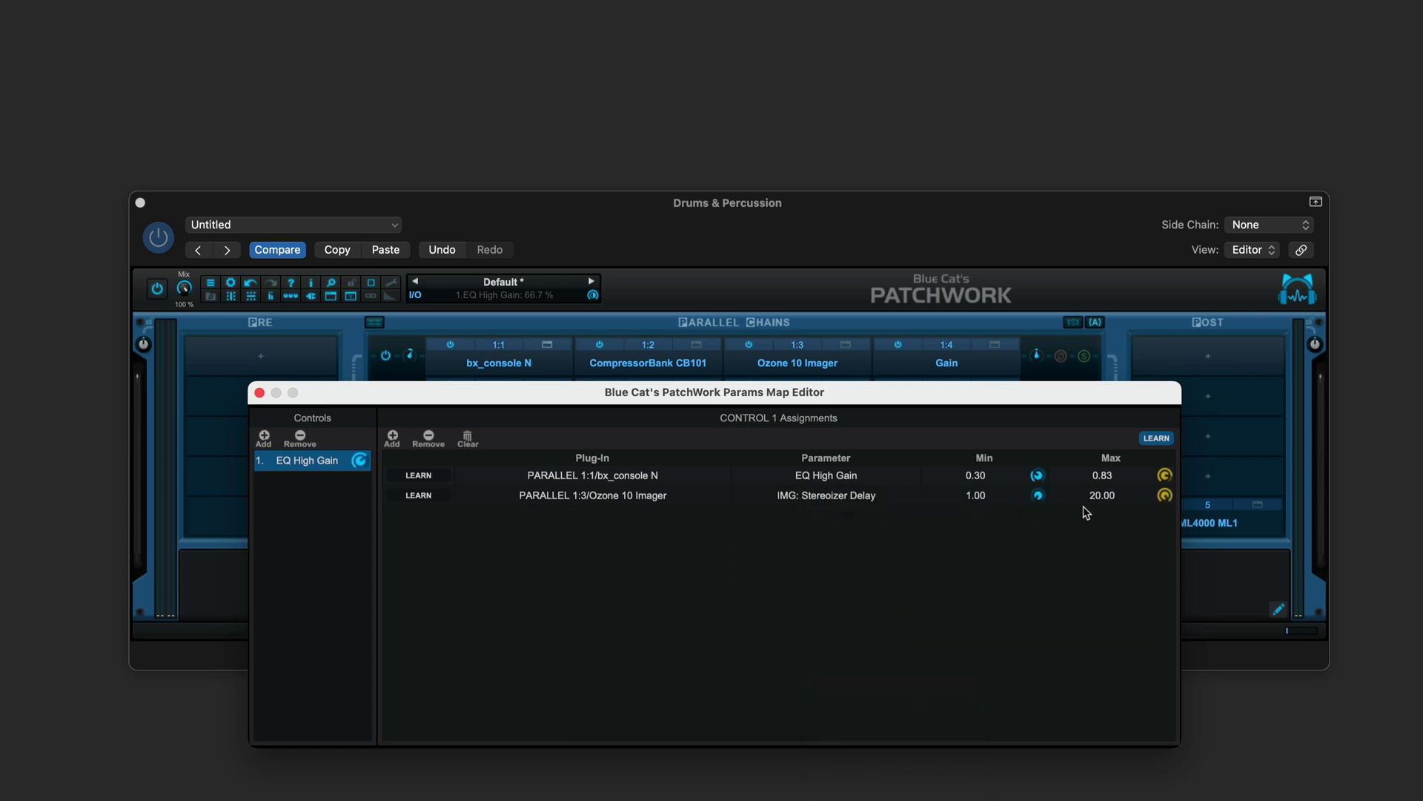
{"action": "left_click_drag", "start_coordinate": [1039, 495], "coordinate": [1040, 464]}
{"action": "left_click", "coordinate": [1159, 440]}
- Rename the first macro control to 'Make'
{"action": "double_click", "coordinate": [313, 461]}
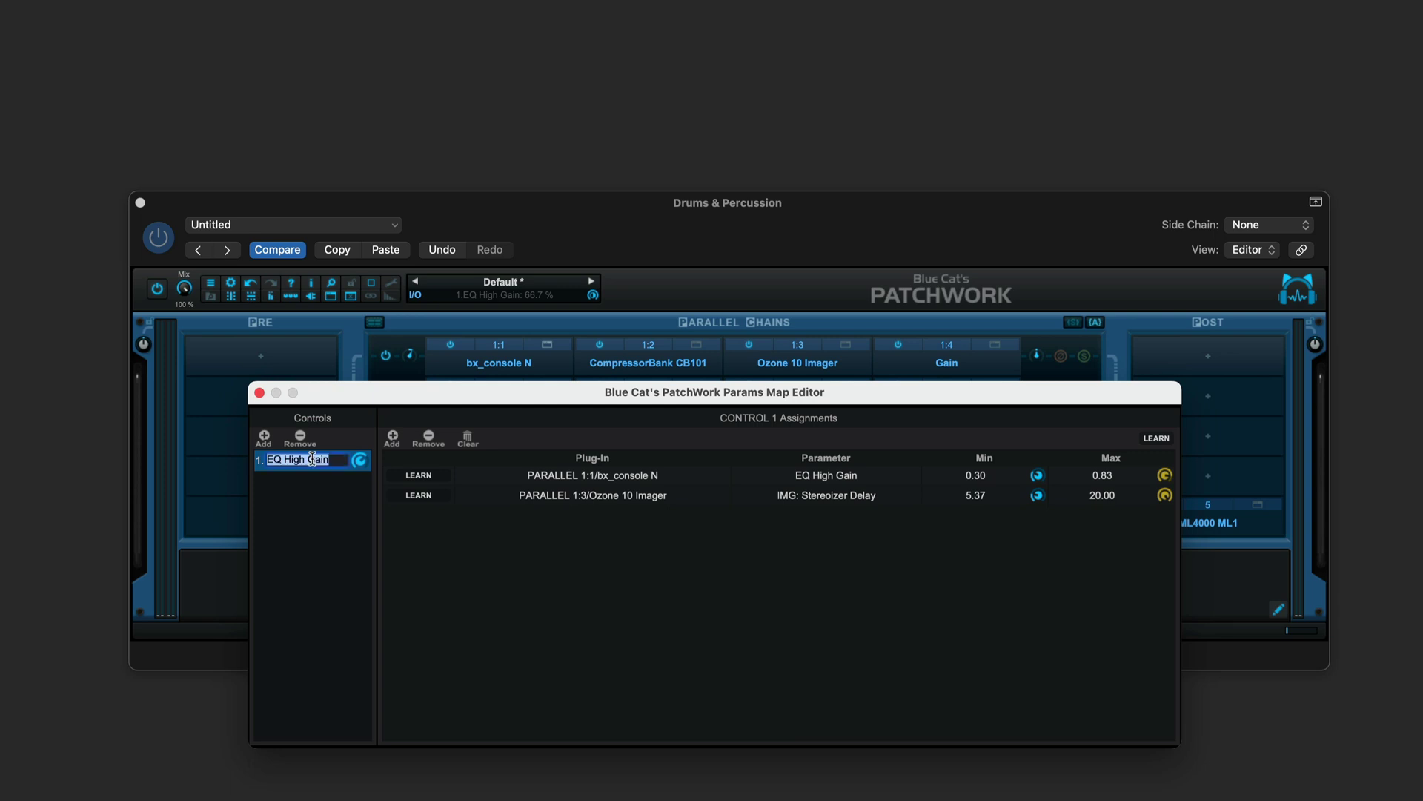
{"action": "type", "text": "Make"}
{"action": "key", "text": "Return"}
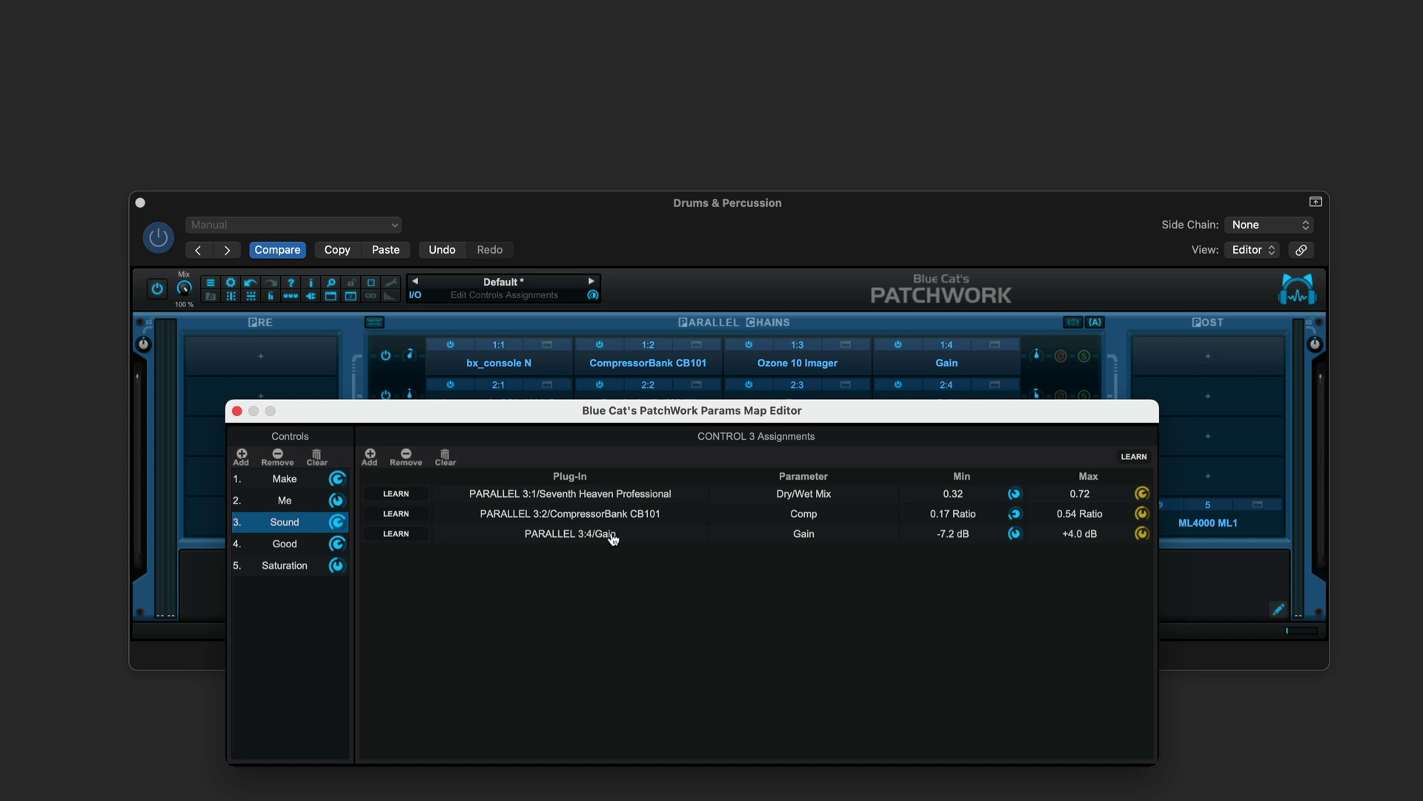
- Check the Good and Saturation macro assignments, then close the Params Map Editor
{"action": "left_click", "coordinate": [282, 546]}
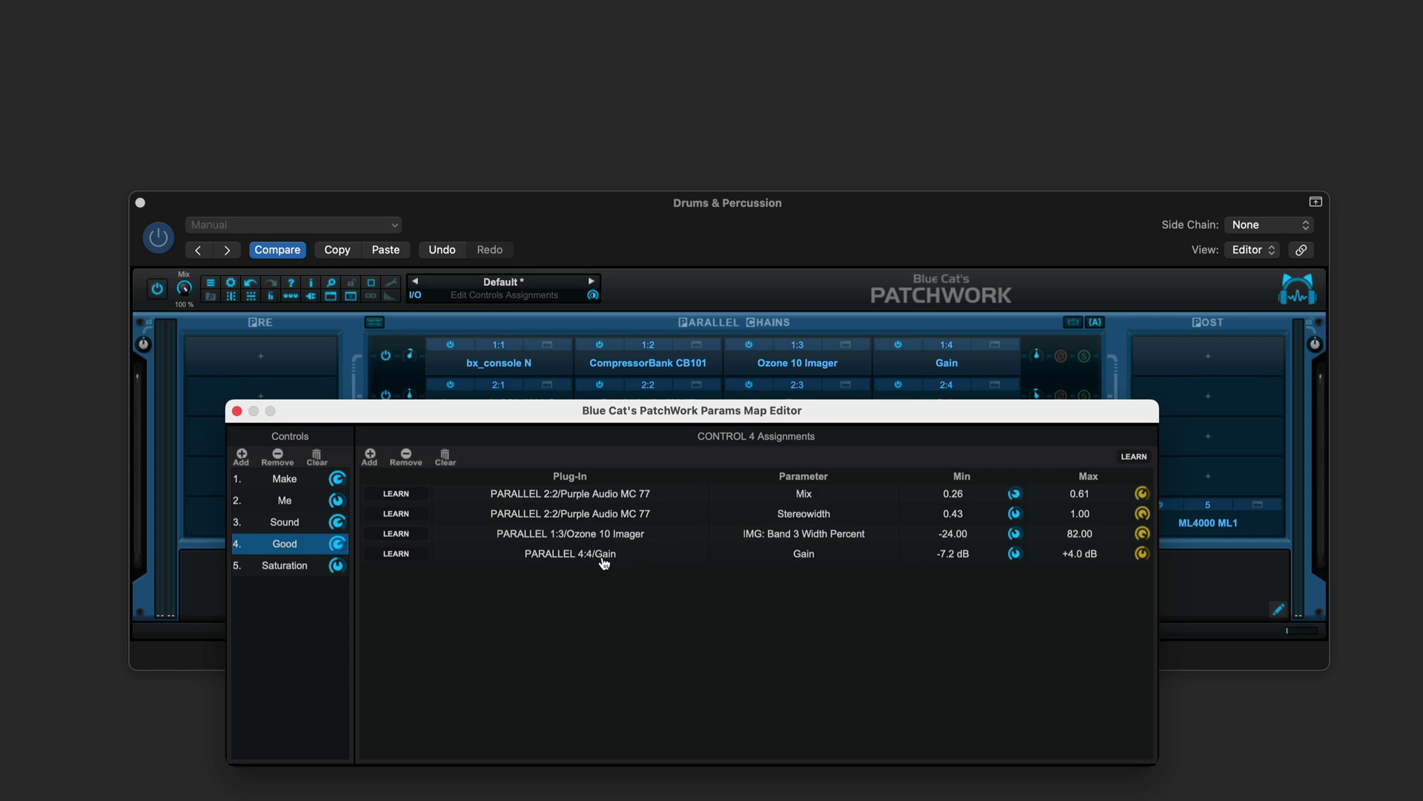
{"action": "left_click", "coordinate": [280, 567]}
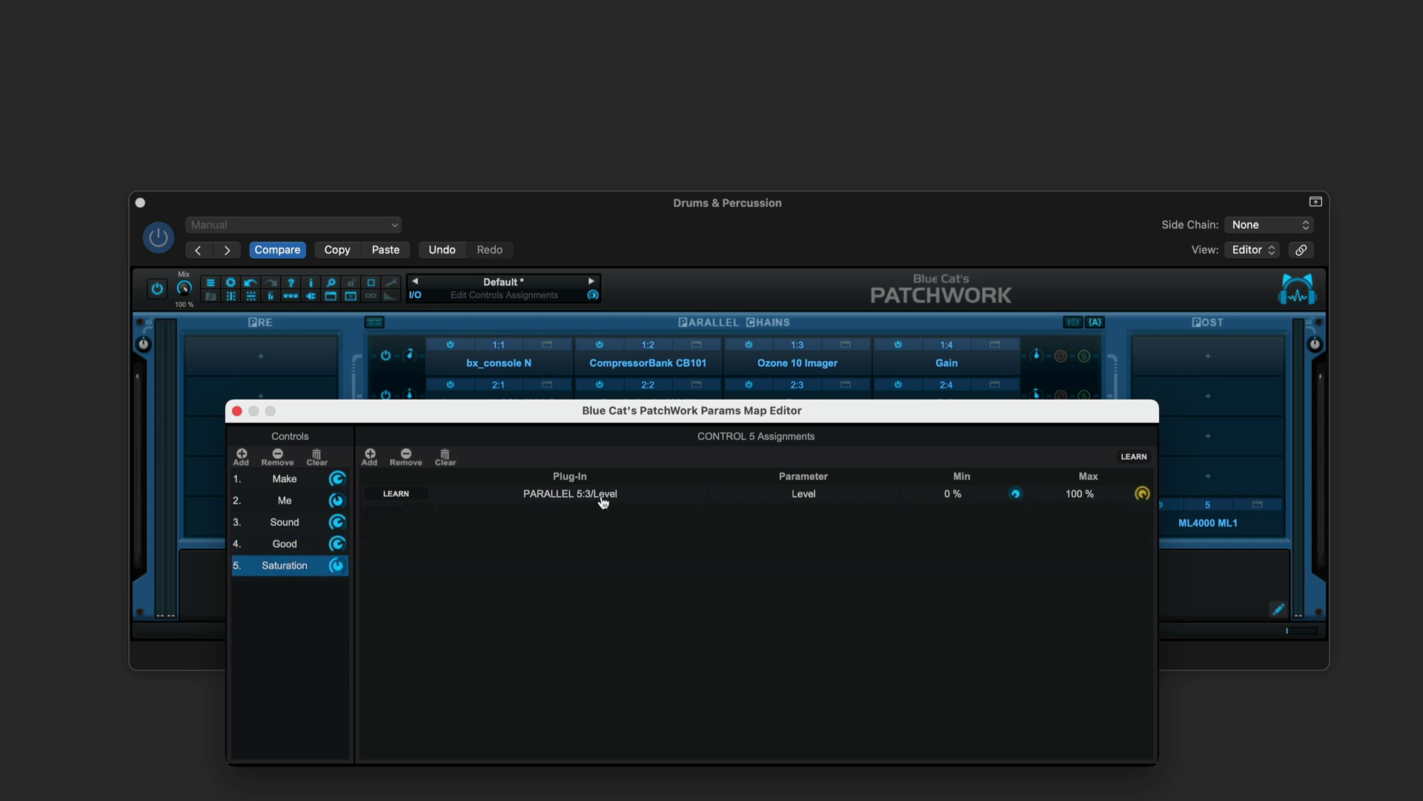
{"action": "left_click", "coordinate": [235, 412]}
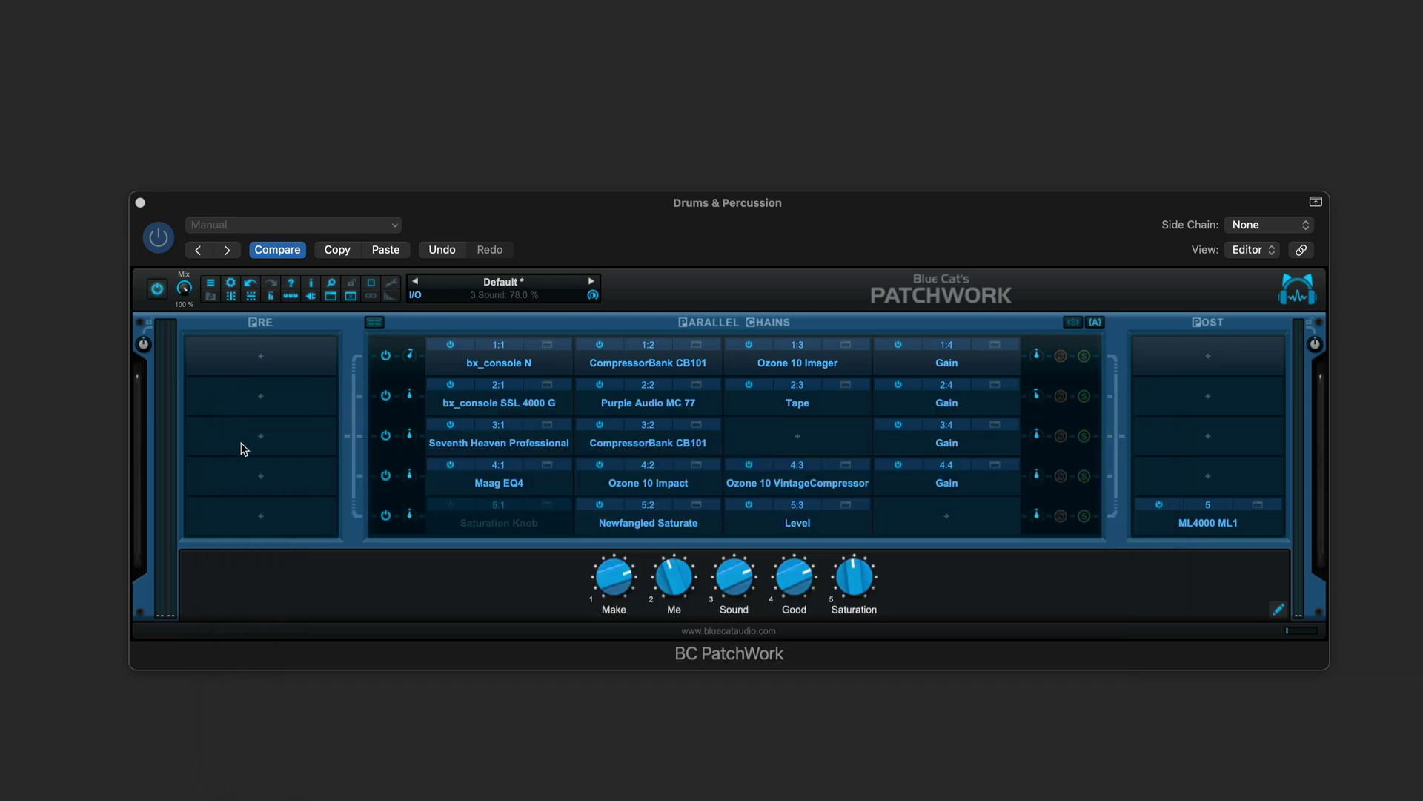
{"action": "left_click", "coordinate": [289, 298]}
{"action": "mouse_move", "coordinate": [324, 347]}
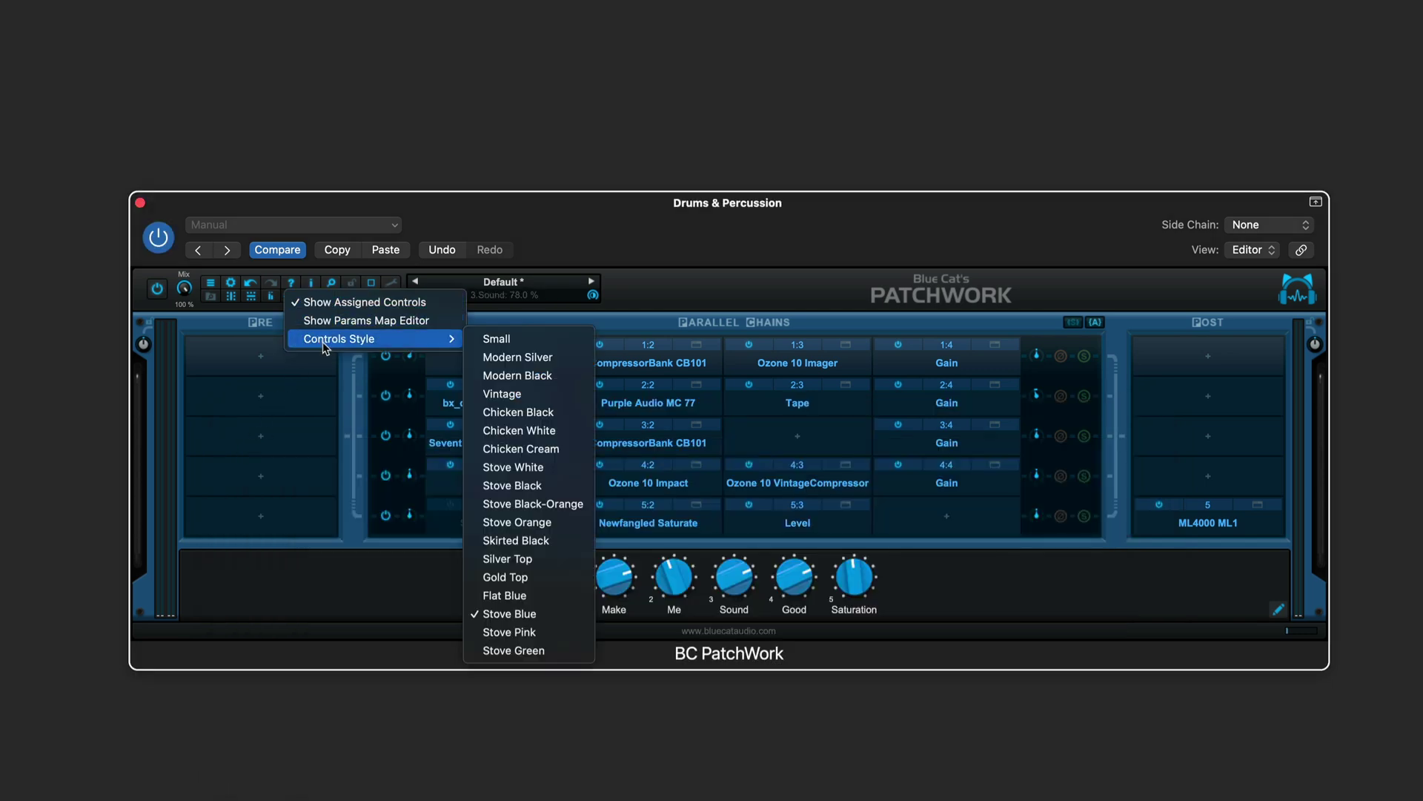
{"action": "left_click", "coordinate": [510, 376]}
{"action": "left_click", "coordinate": [289, 300]}
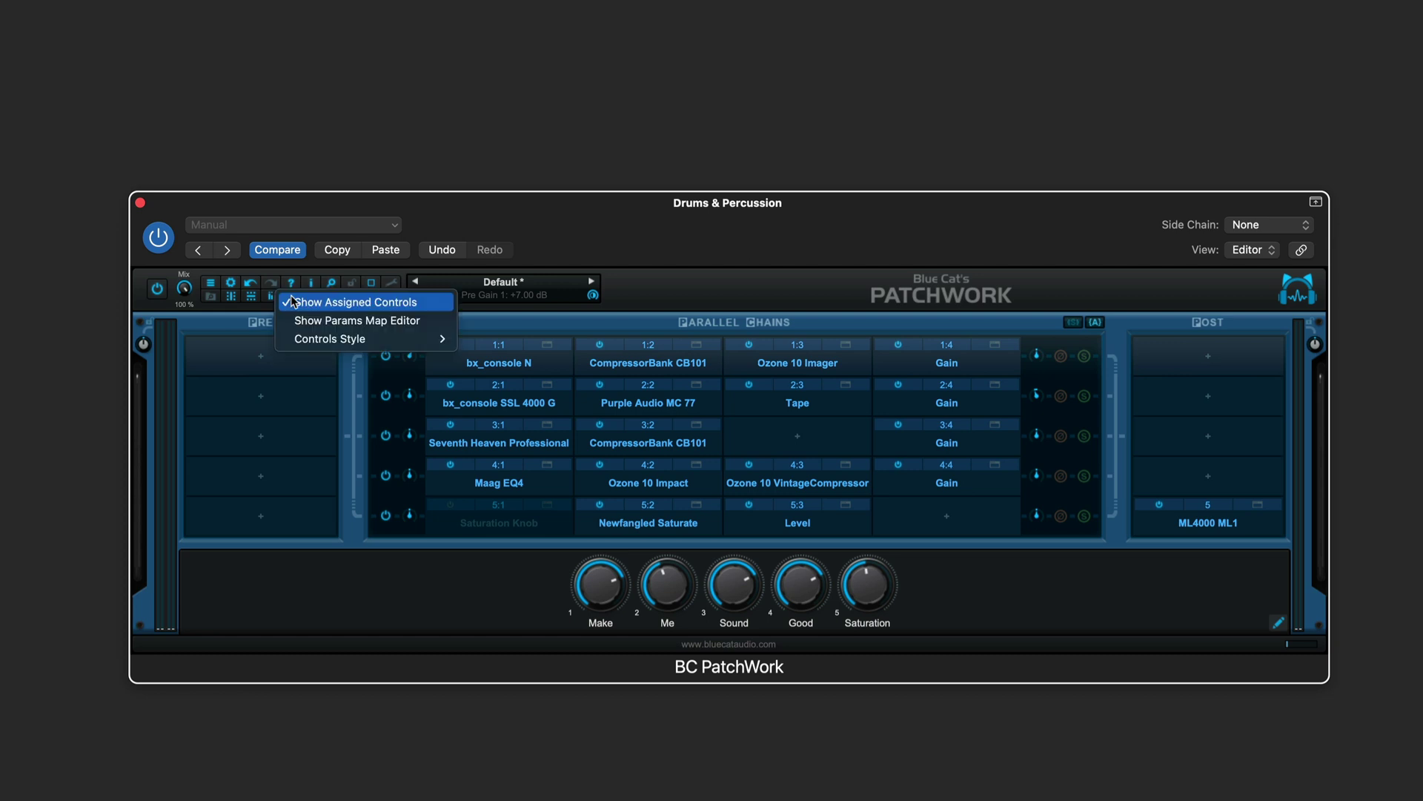
{"action": "mouse_move", "coordinate": [349, 339]}
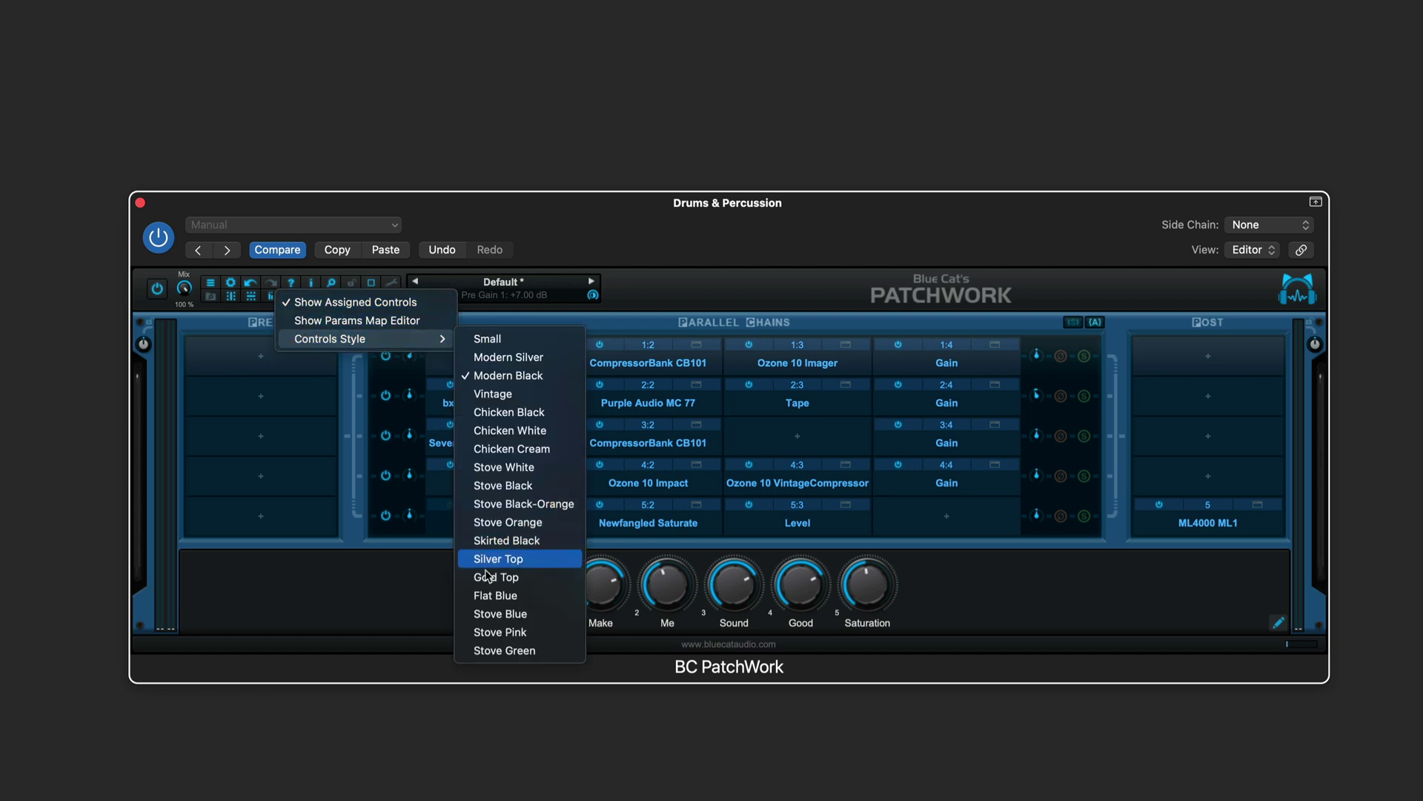
{"action": "left_click", "coordinate": [504, 613]}
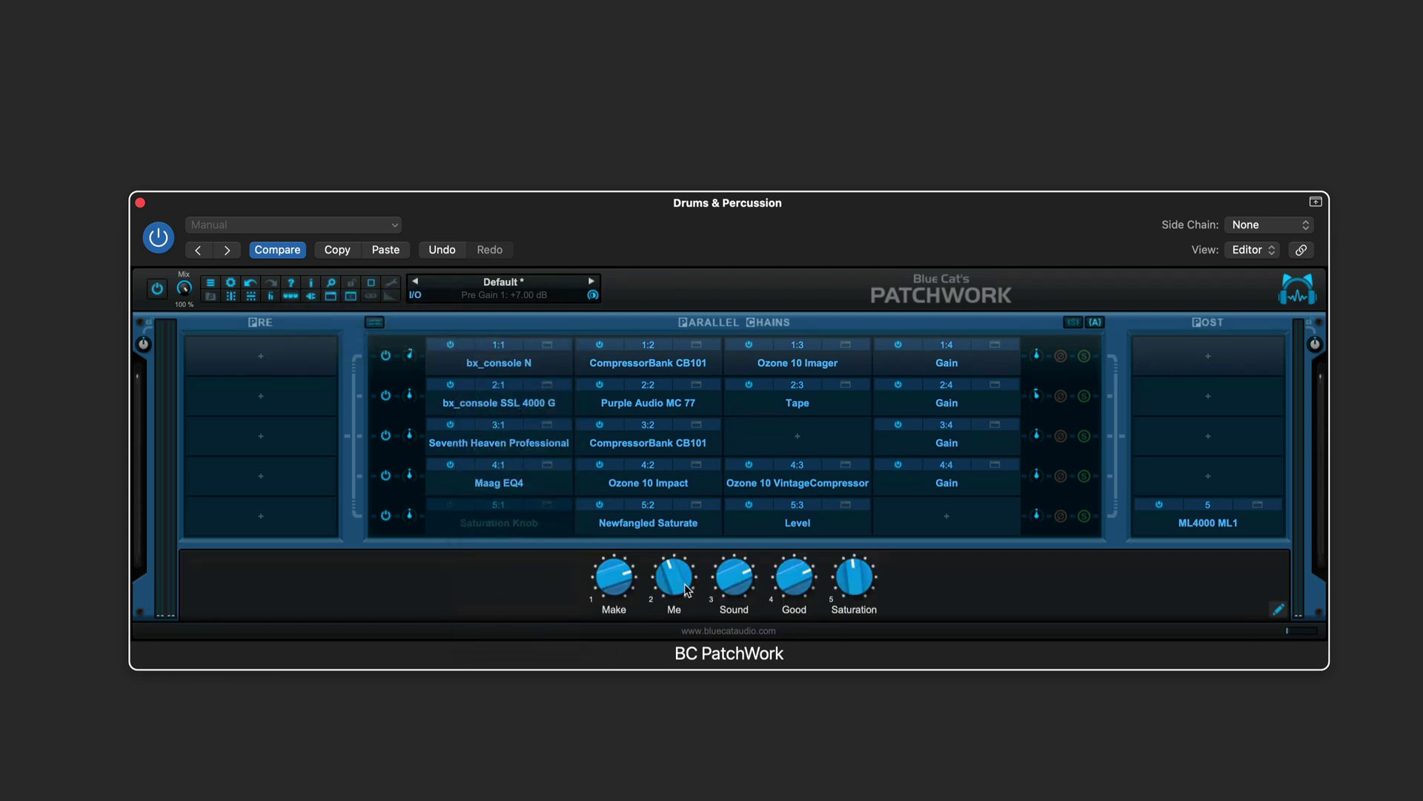
- Reset the Make macro to its centre and bypass the plugin briefly to compare
{"action": "left_click_drag", "start_coordinate": [634, 578], "coordinate": [615, 670]}
{"action": "double_click", "coordinate": [614, 576]}
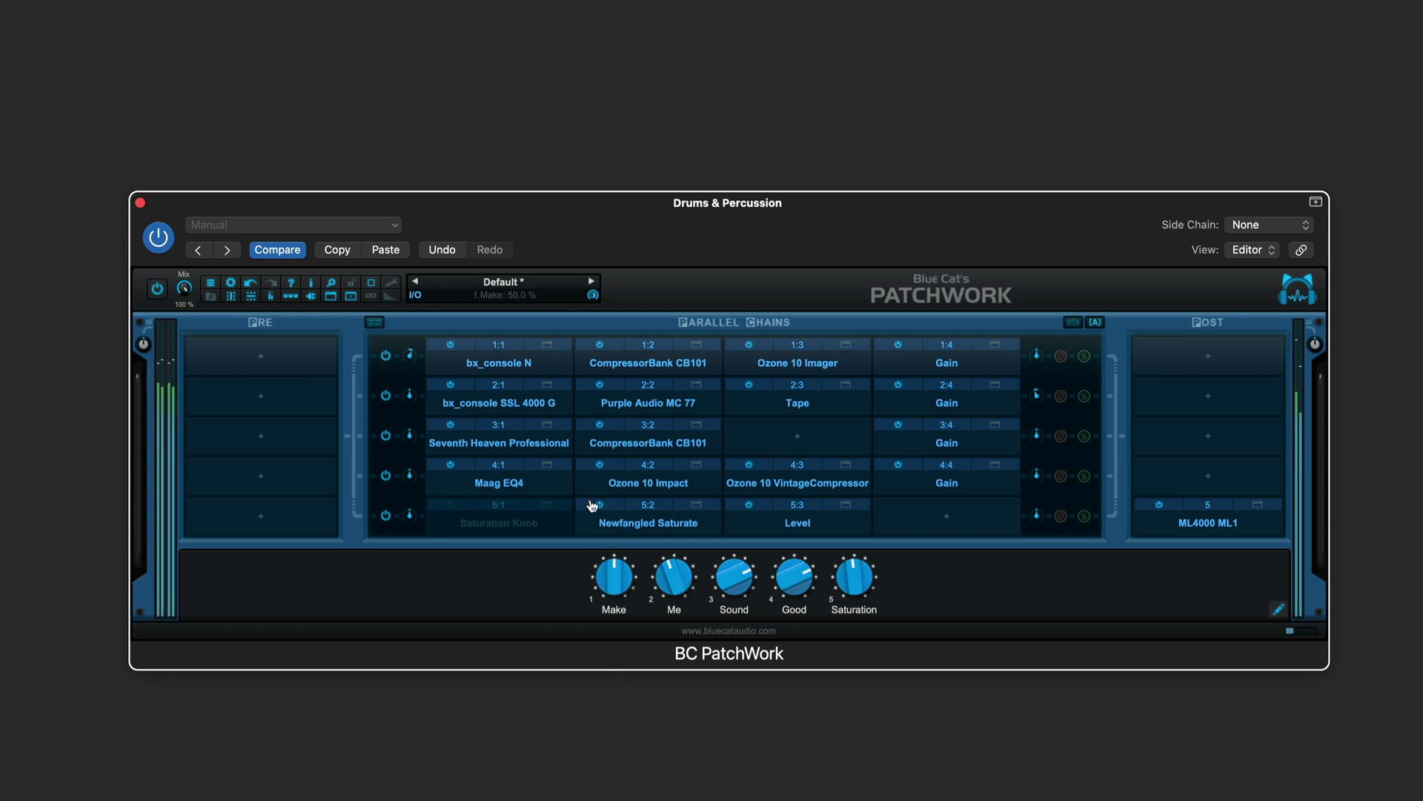
{"action": "left_click", "coordinate": [157, 237]}
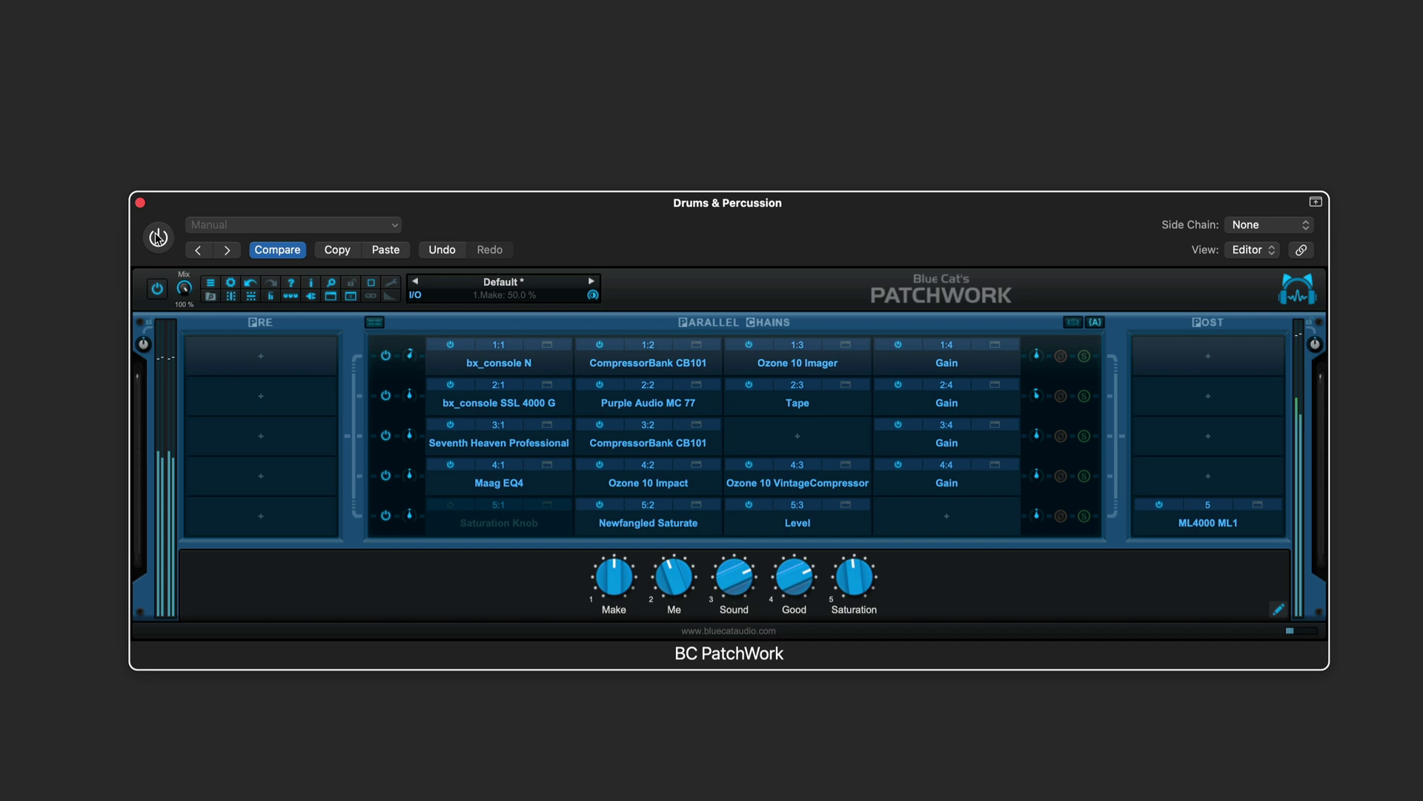
{"action": "left_click", "coordinate": [157, 238]}
- Turn Me, Saturation, Good, Sound and Make macros all down to zero
{"action": "left_click_drag", "start_coordinate": [673, 577], "coordinate": [657, 680]}
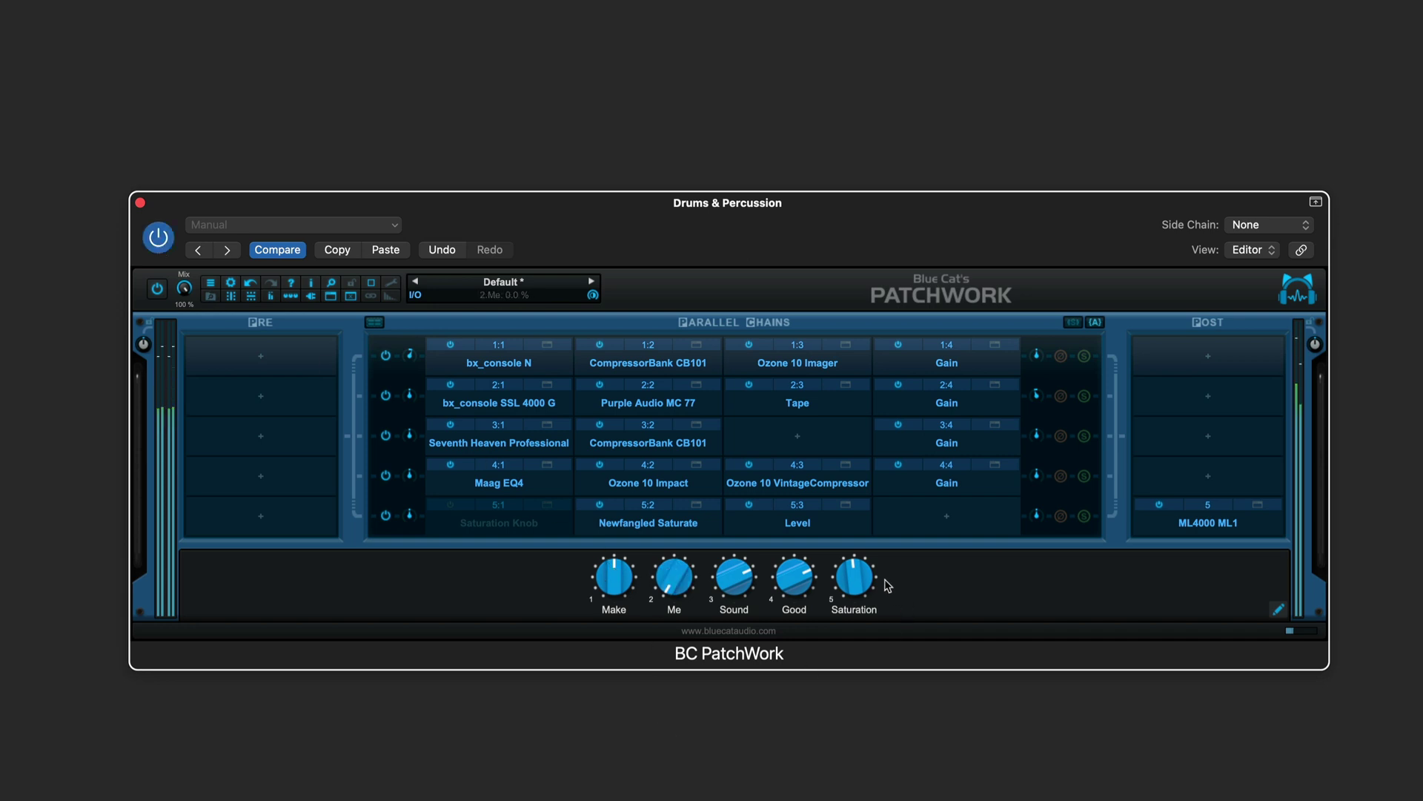
{"action": "left_click_drag", "start_coordinate": [854, 576], "coordinate": [825, 665]}
{"action": "left_click_drag", "start_coordinate": [794, 577], "coordinate": [740, 696]}
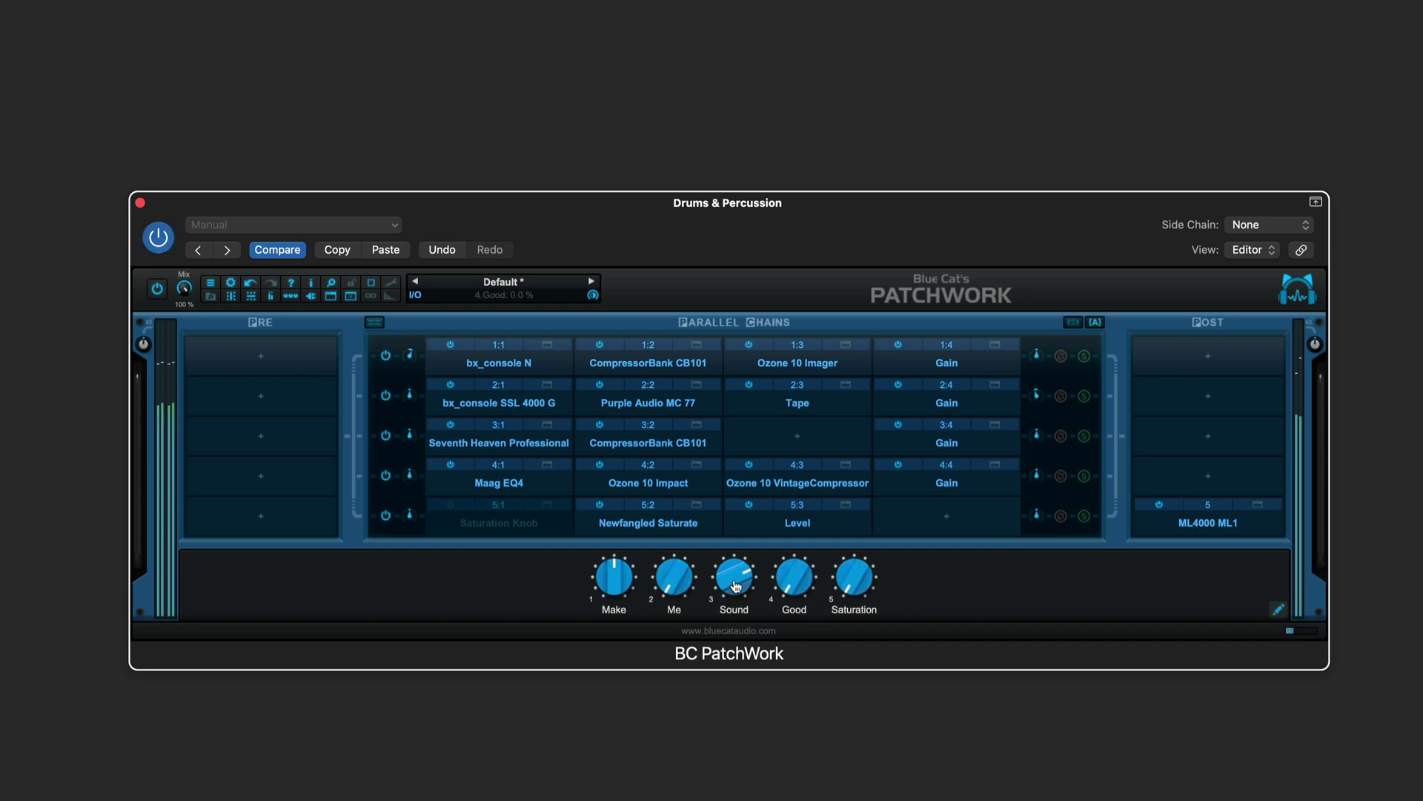
{"action": "left_click_drag", "start_coordinate": [736, 586], "coordinate": [626, 667]}
{"action": "left_click_drag", "start_coordinate": [613, 577], "coordinate": [597, 693]}
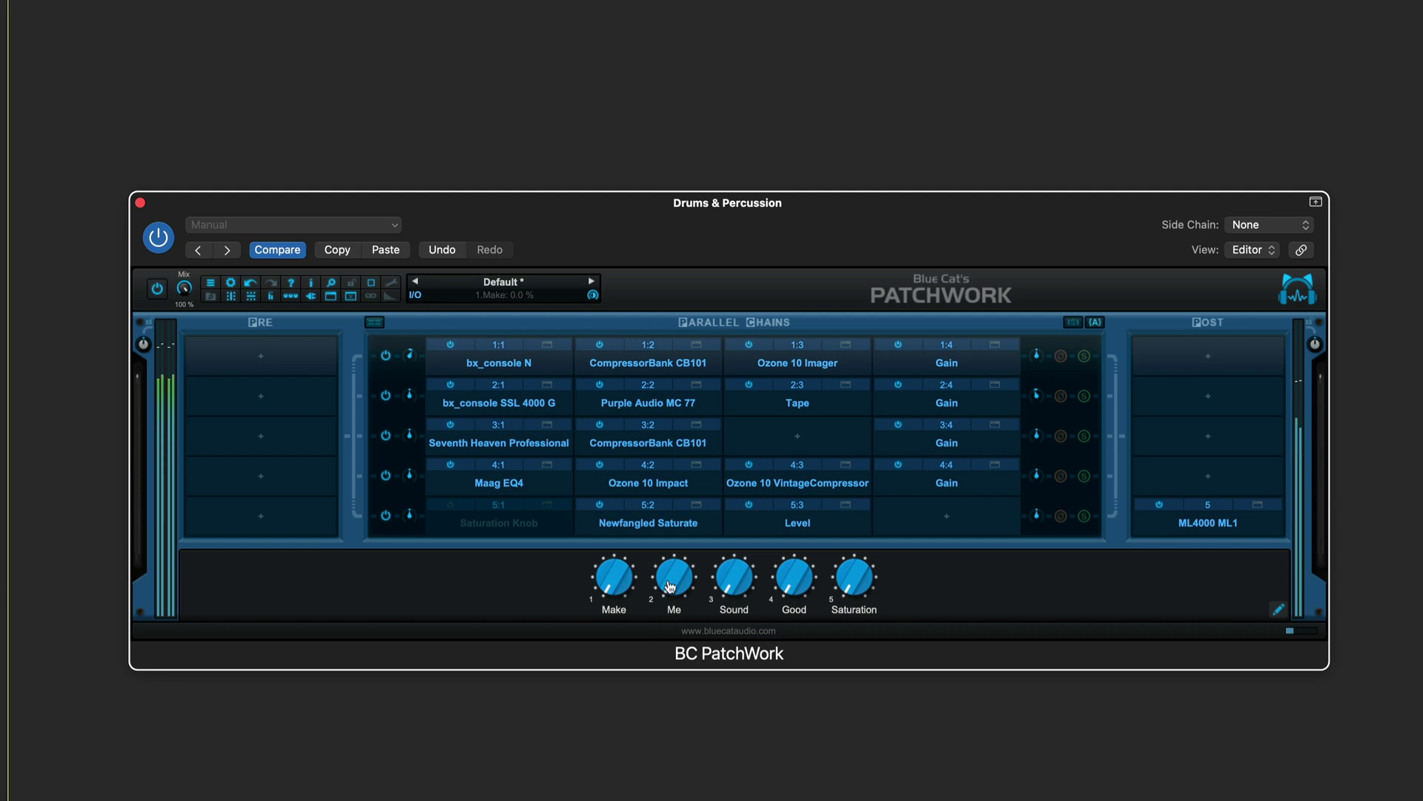
- Bring the macros back up: Me about halfway, Make ~20%, Good ~31%, Saturation ~37%
{"action": "left_click_drag", "start_coordinate": [670, 586], "coordinate": [679, 514]}
{"action": "left_click_drag", "start_coordinate": [615, 585], "coordinate": [635, 502]}
{"action": "left_click_drag", "start_coordinate": [730, 586], "coordinate": [737, 502]}
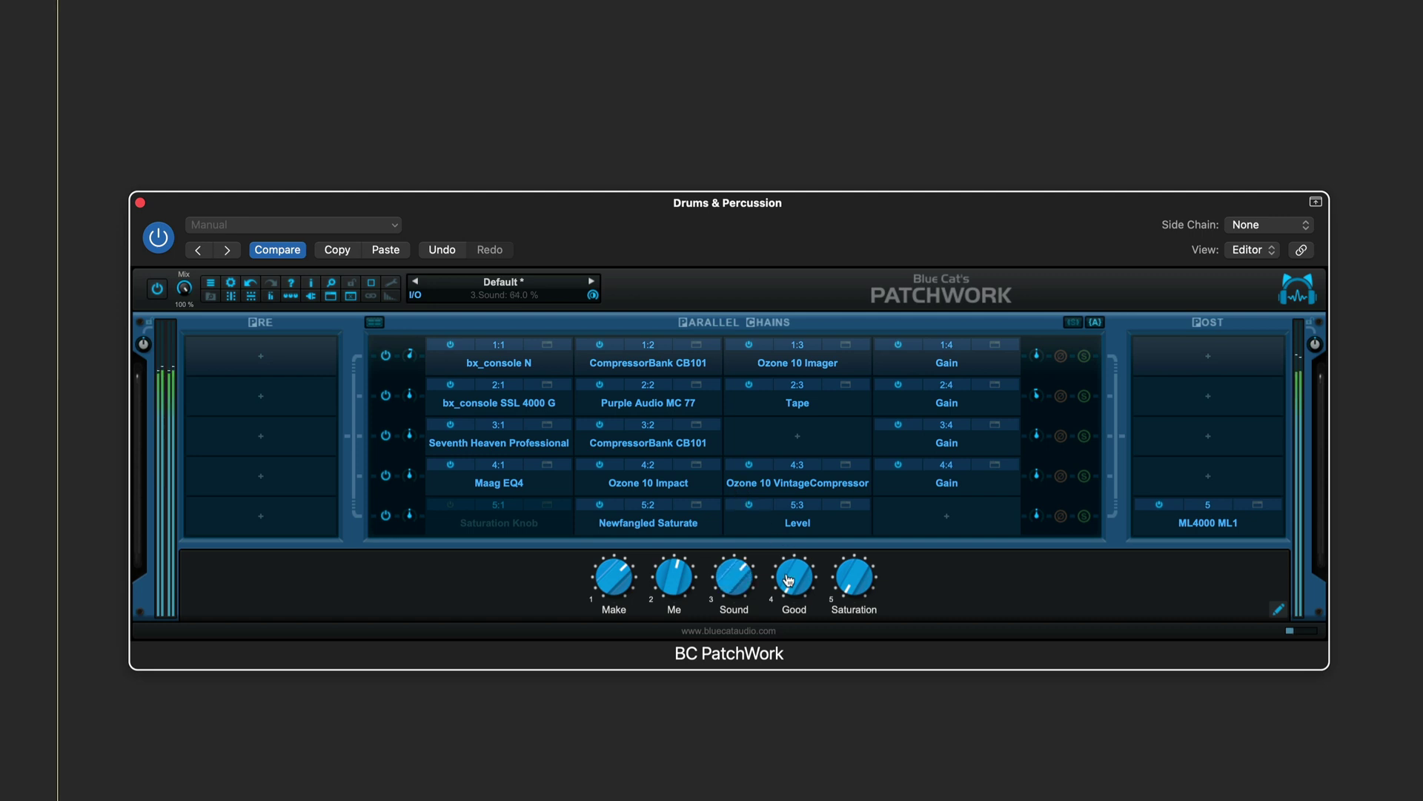
{"action": "left_click_drag", "start_coordinate": [789, 579], "coordinate": [791, 547]}
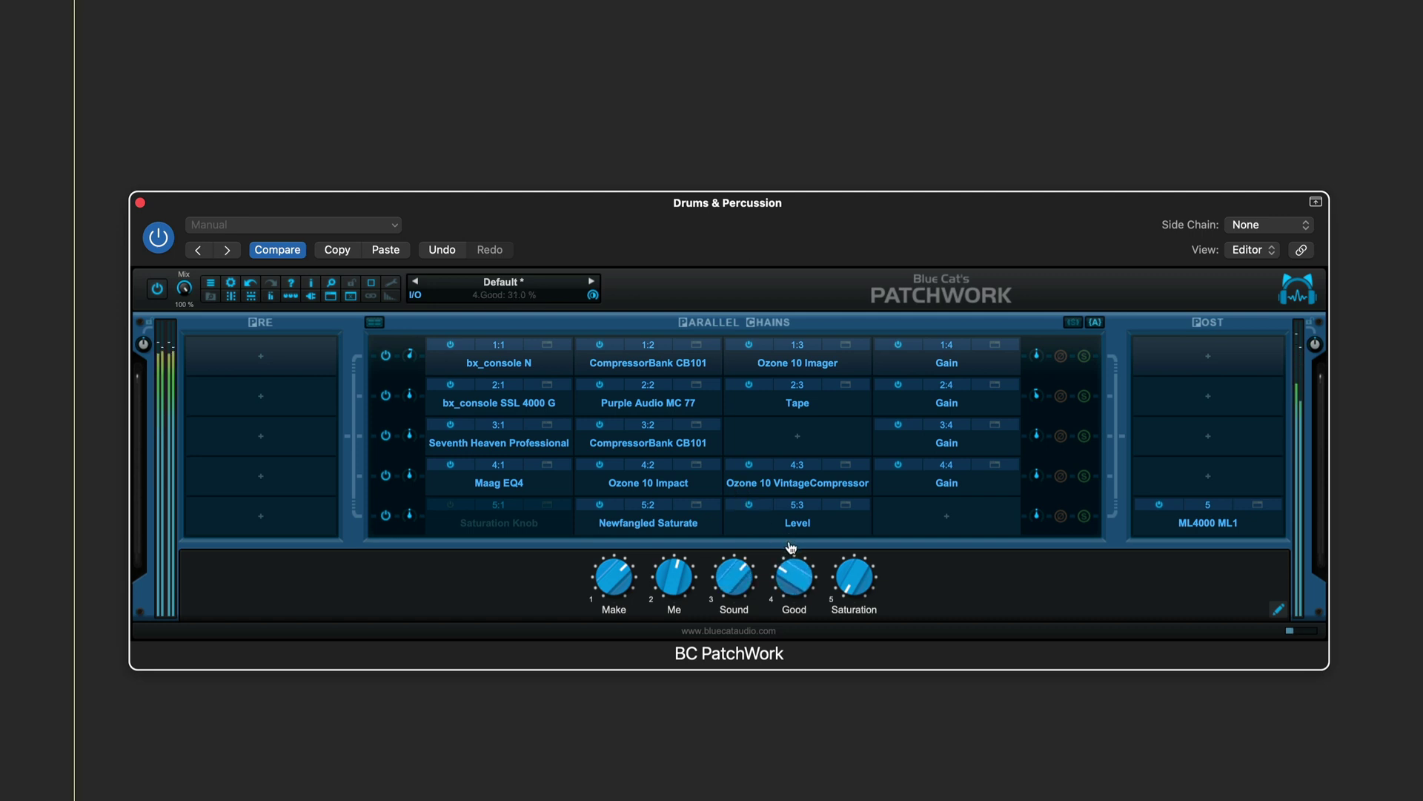
{"action": "left_click_drag", "start_coordinate": [853, 582], "coordinate": [849, 539]}
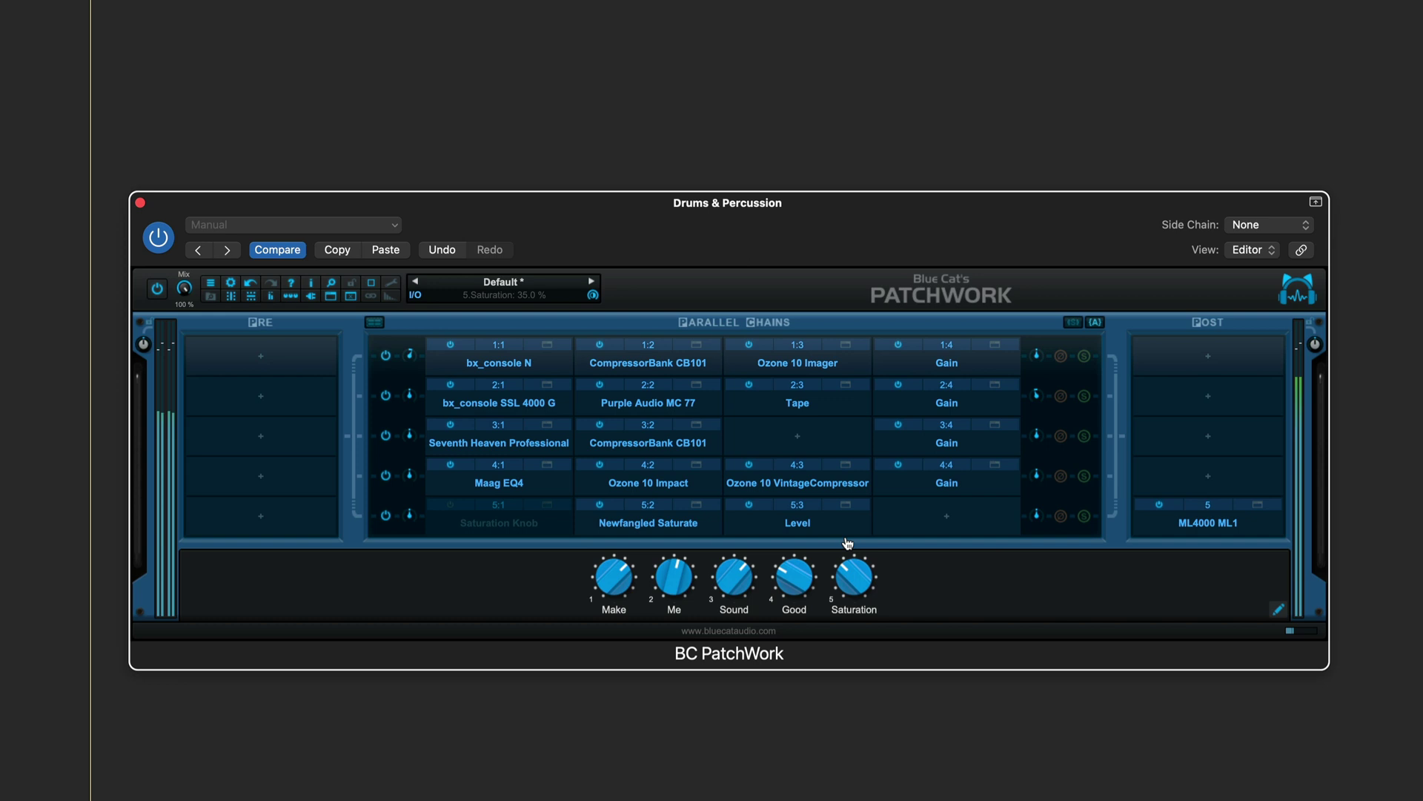
- Settle final macro values: Me 56%, Good 63%, Sound 64% and Make 51%
{"action": "left_click_drag", "start_coordinate": [678, 584], "coordinate": [614, 562]}
{"action": "mouse_move", "coordinate": [614, 565]}
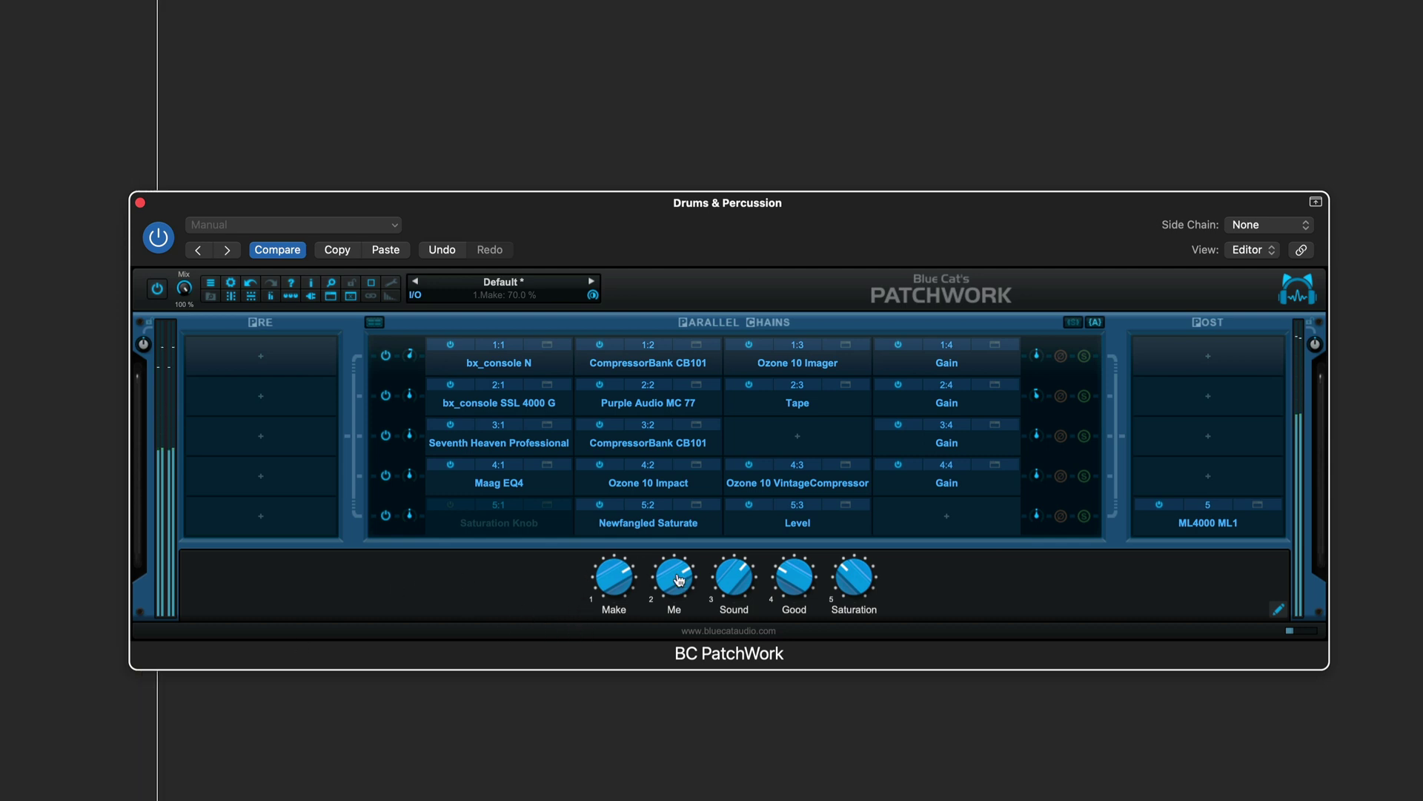
{"action": "left_click_drag", "start_coordinate": [676, 583], "coordinate": [741, 557]}
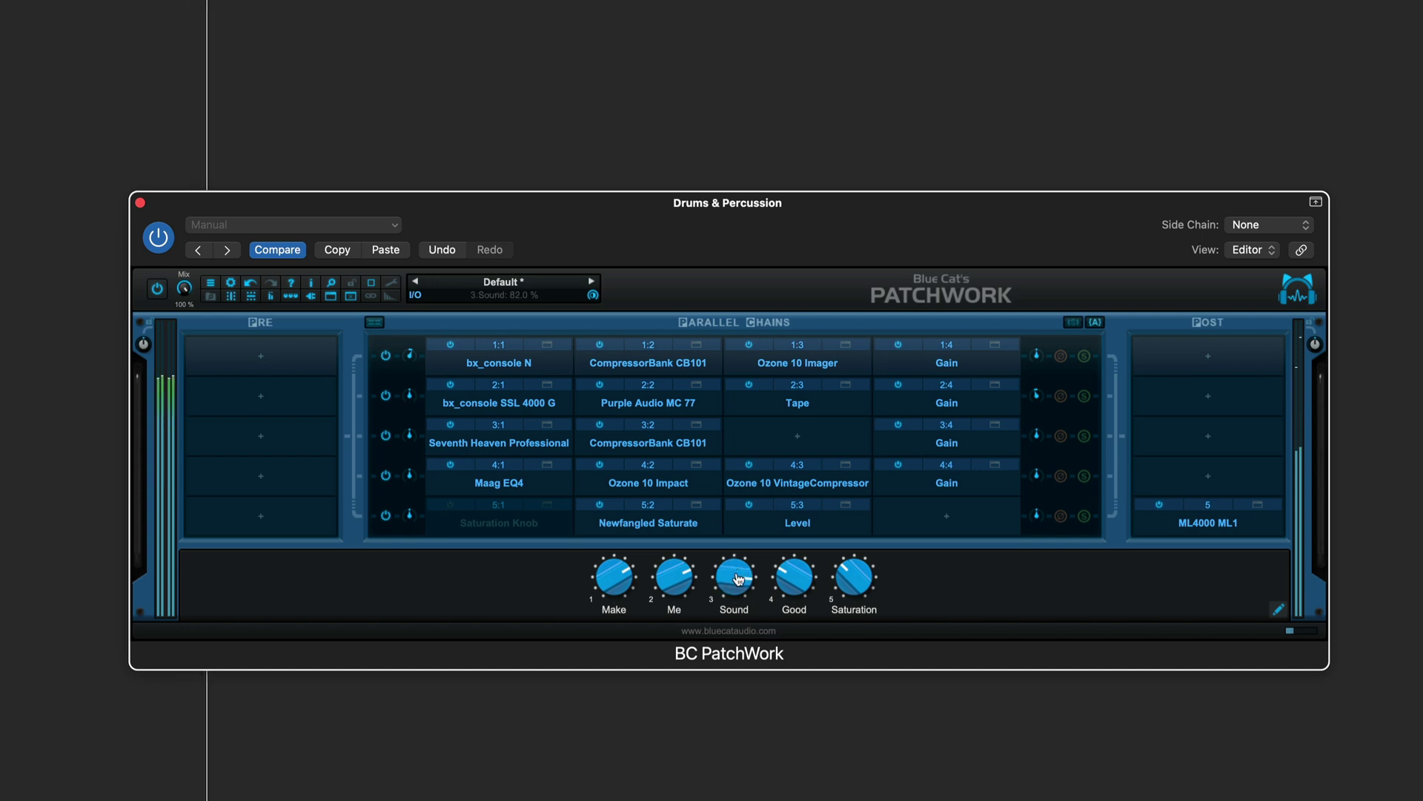
{"action": "left_click_drag", "start_coordinate": [795, 550], "coordinate": [795, 534]}
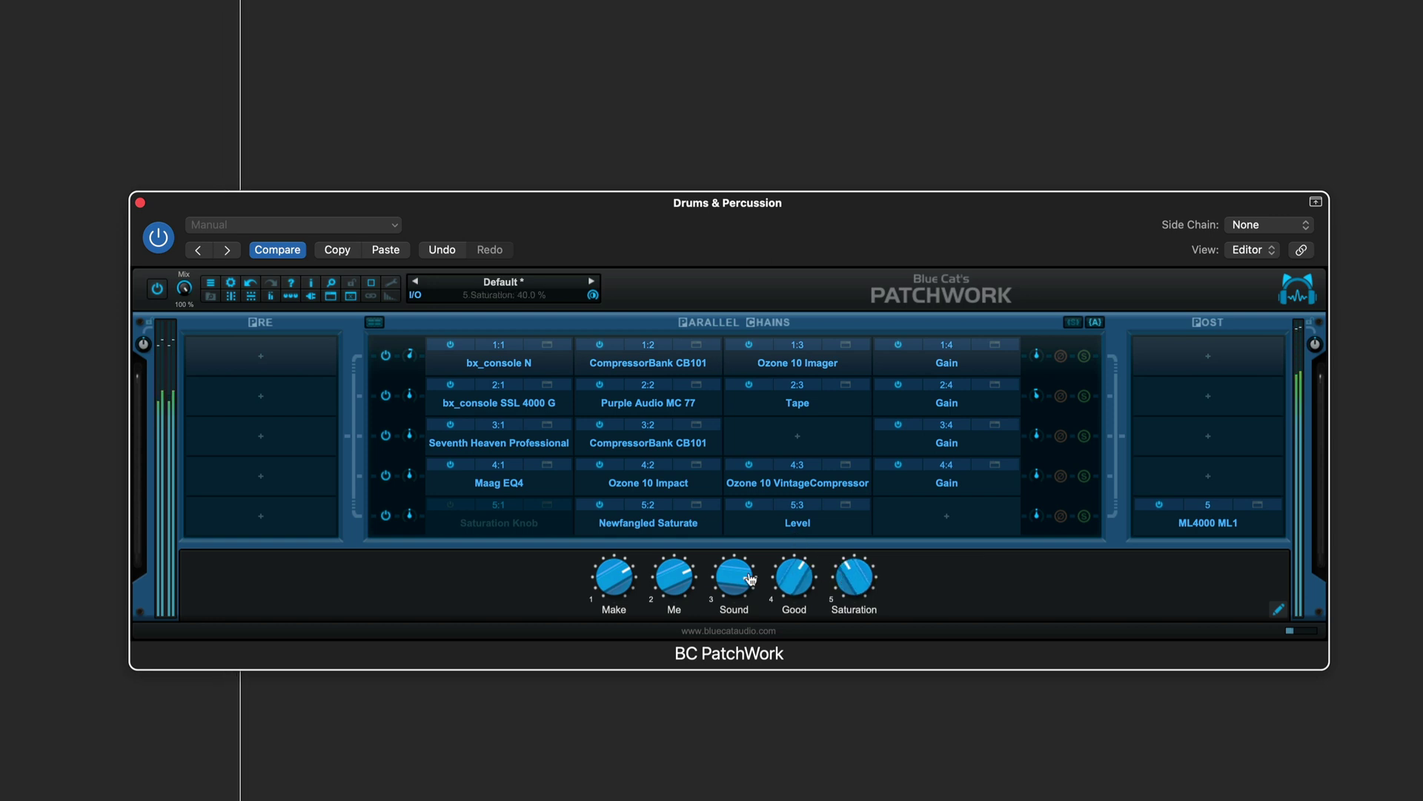
{"action": "left_click_drag", "start_coordinate": [734, 582], "coordinate": [736, 603]}
{"action": "left_click_drag", "start_coordinate": [613, 582], "coordinate": [667, 626]}
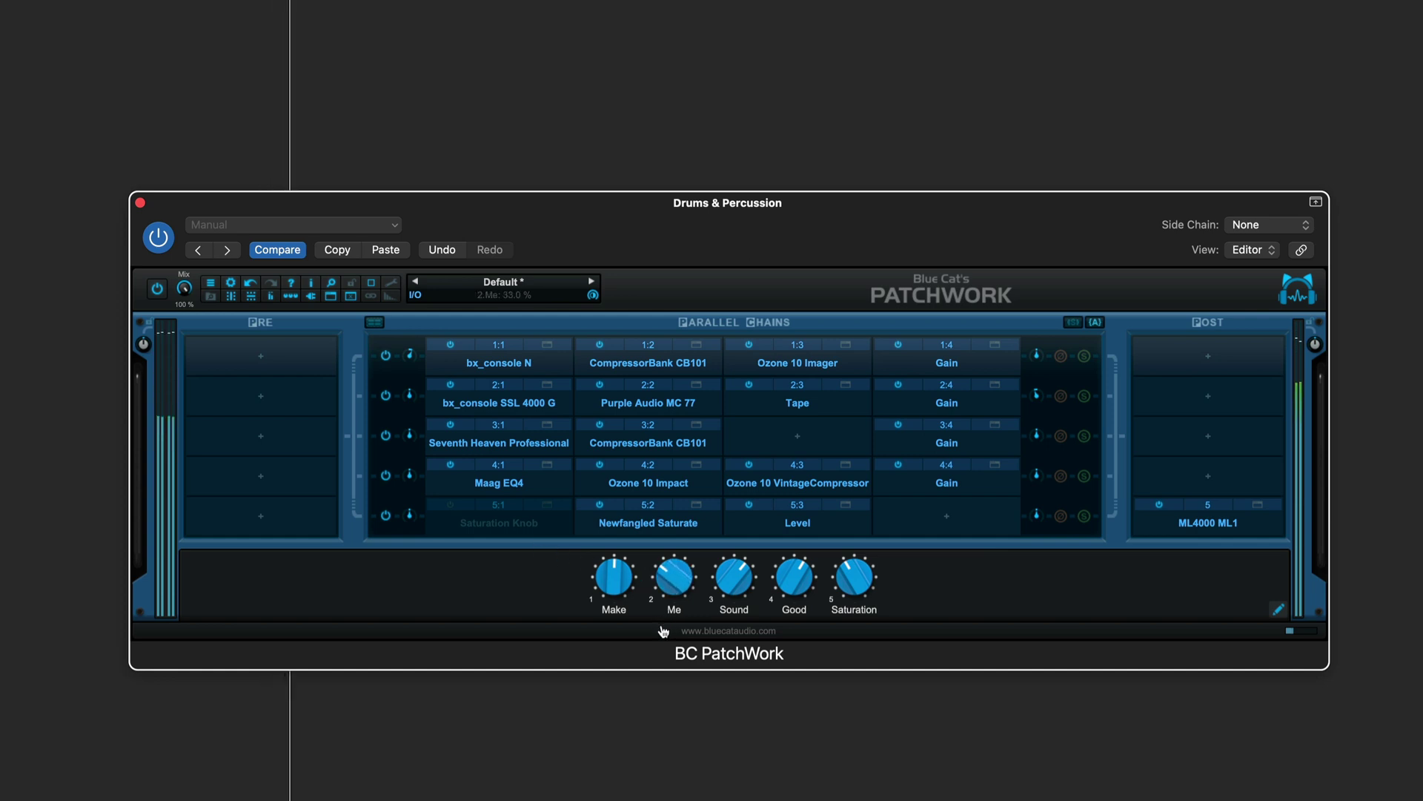
- Save the drum chain as a new preset named 'Super Duper Drum Chain'
{"action": "left_click", "coordinate": [472, 293]}
{"action": "left_click", "coordinate": [494, 375]}
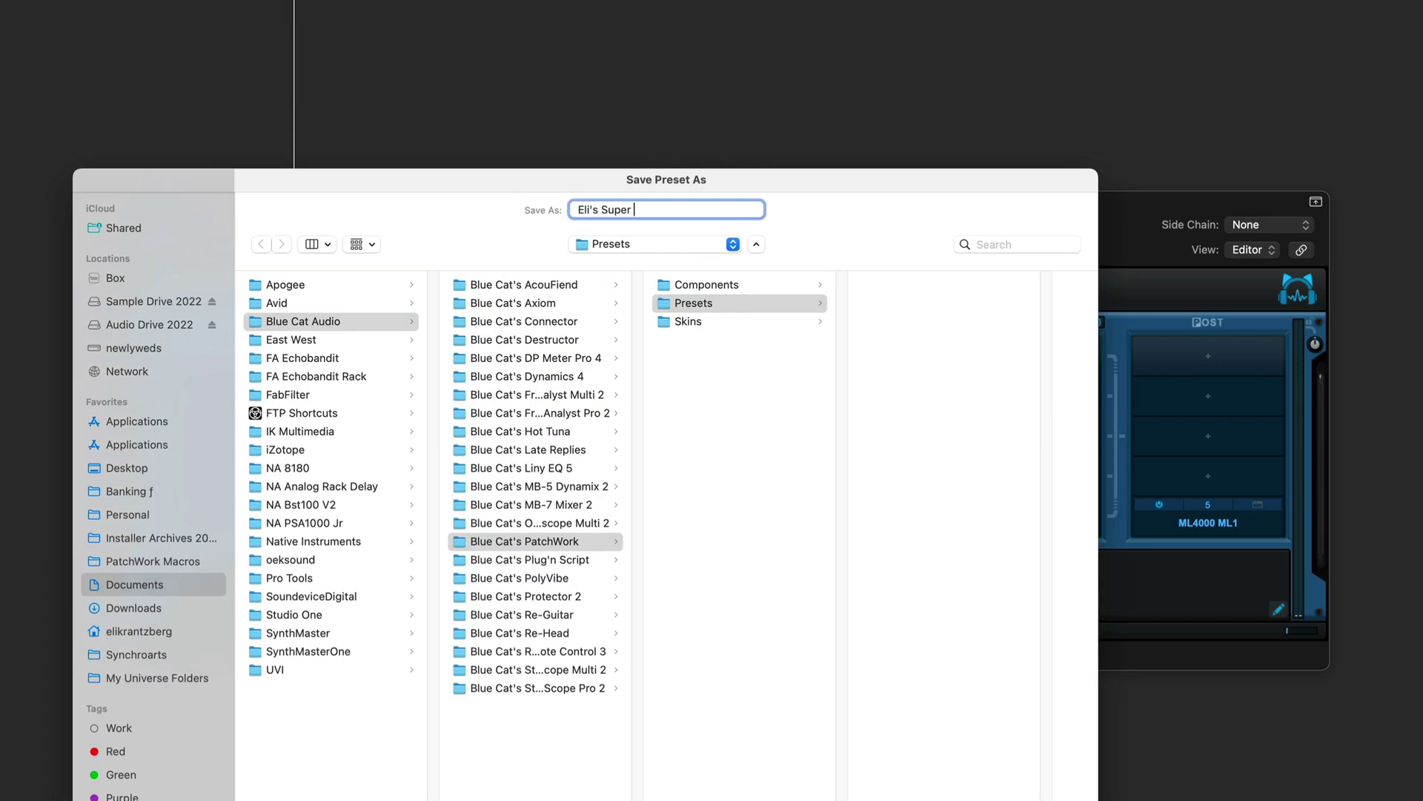
{"action": "key", "text": "Return"}
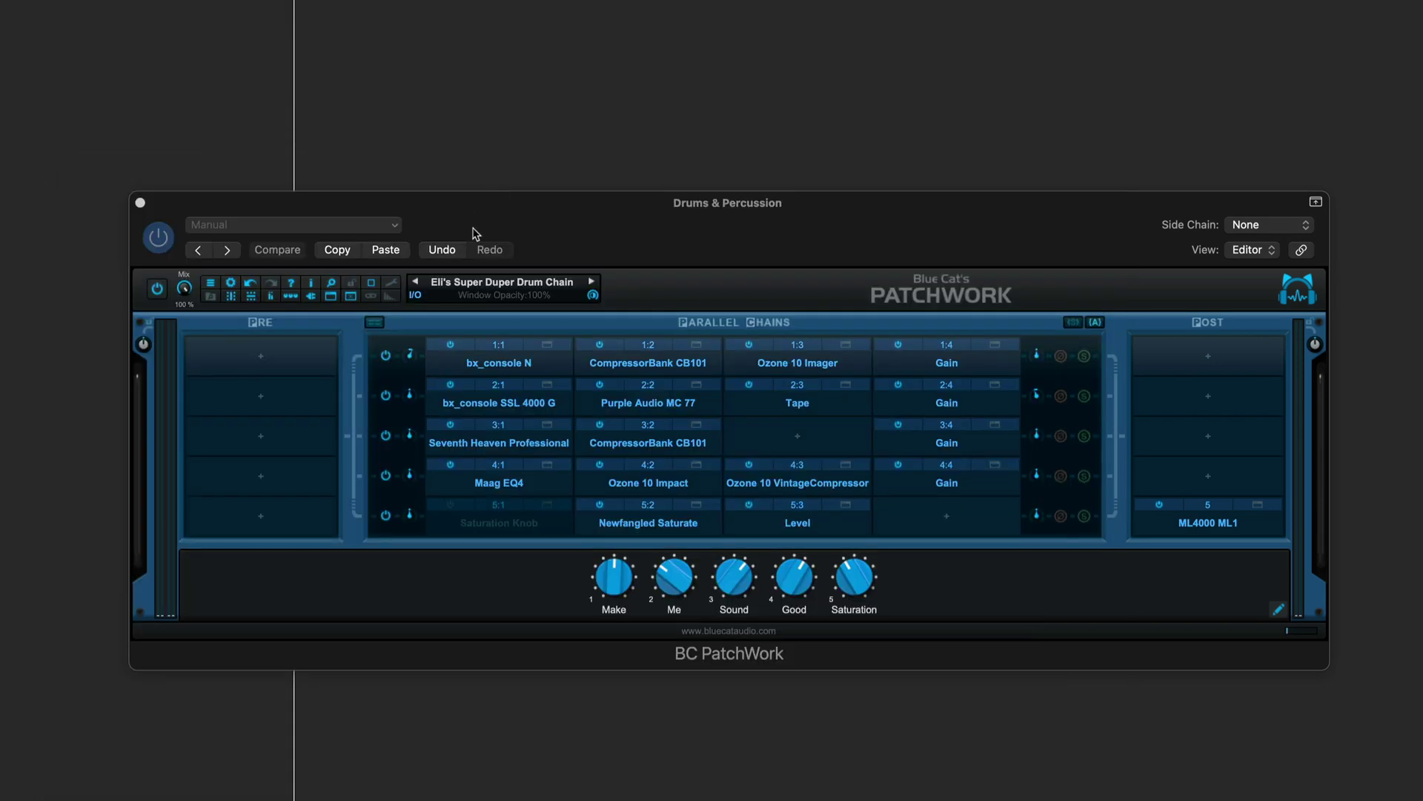
- Reload the saved drum chain preset and collapse PatchWork to show only the macros
{"action": "left_click", "coordinate": [540, 287]}
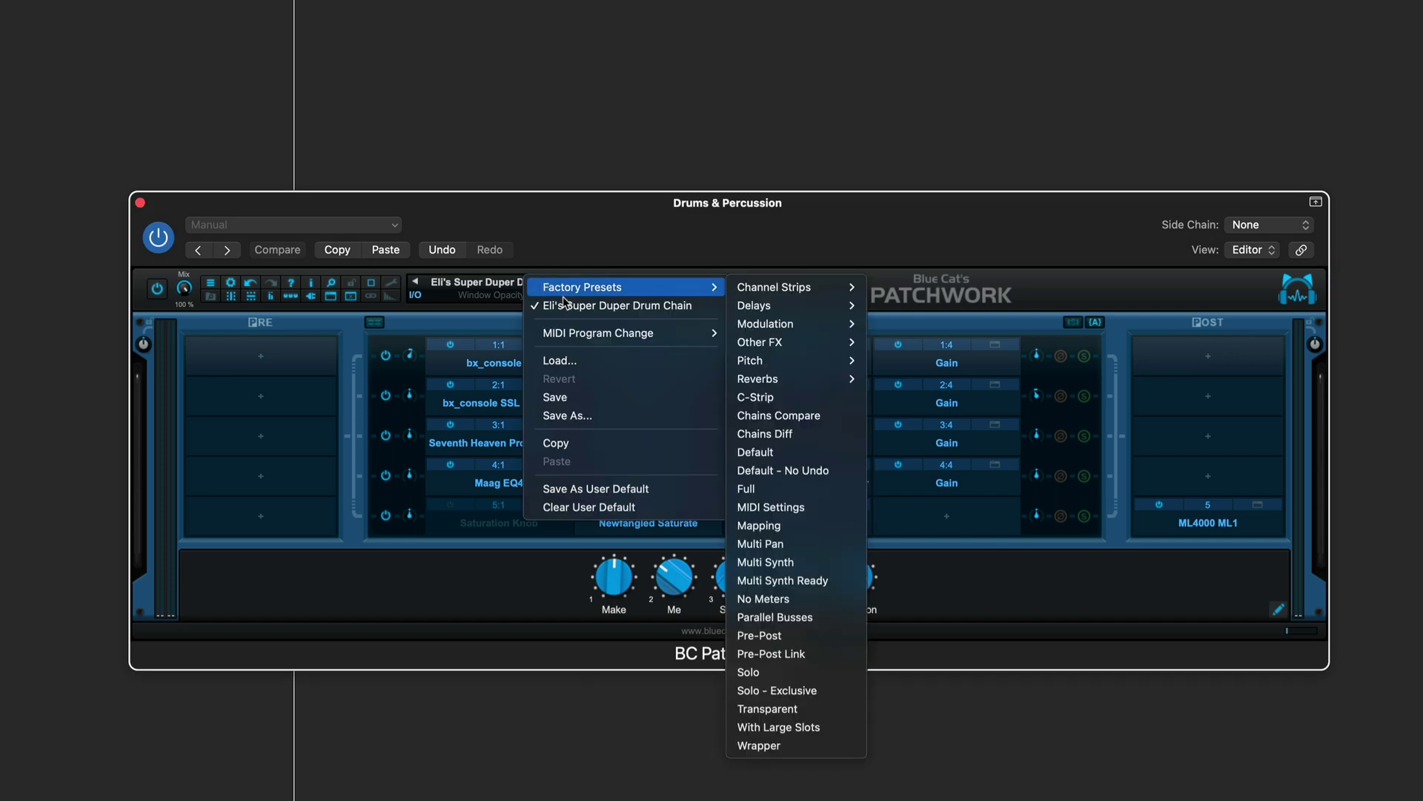
{"action": "left_click", "coordinate": [564, 305]}
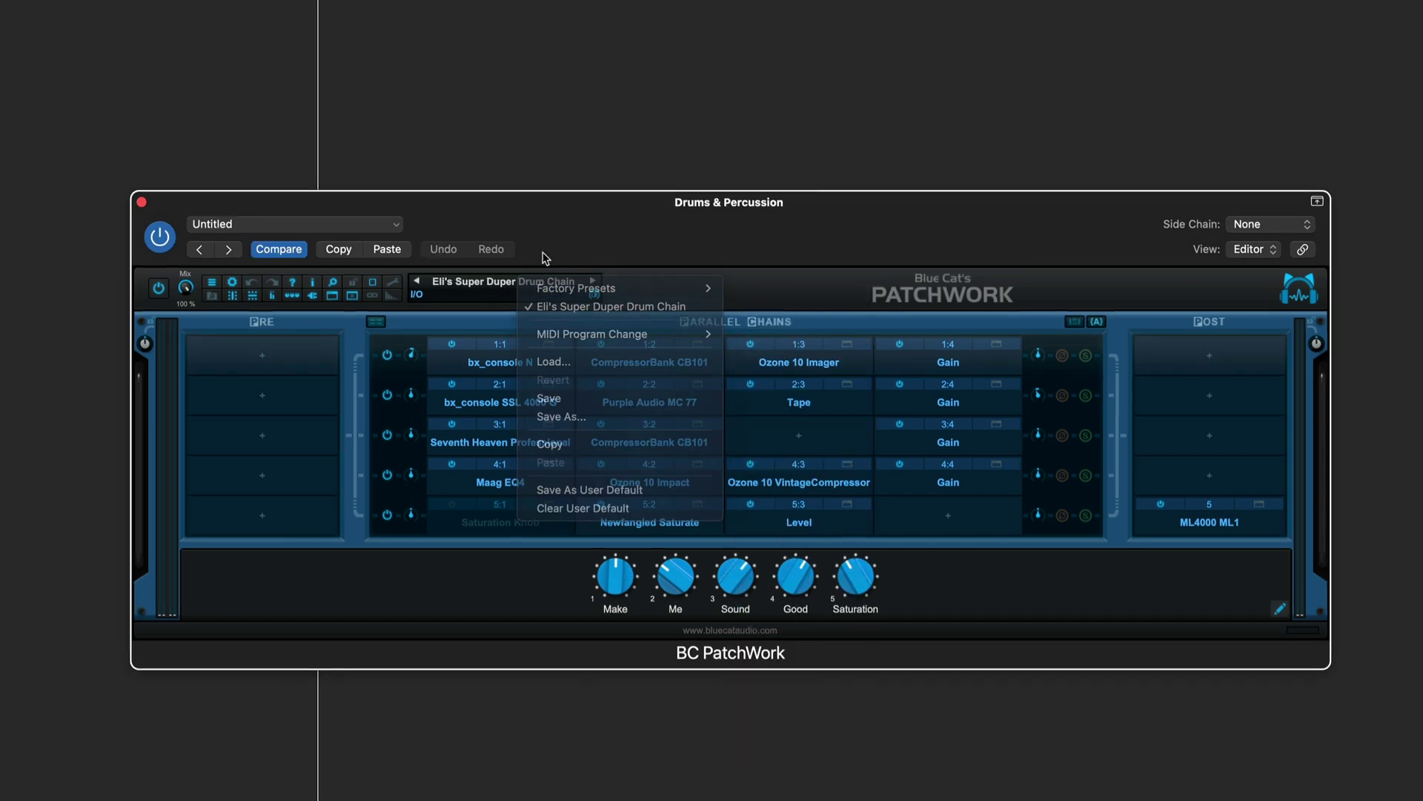
{"action": "left_click", "coordinate": [312, 296]}
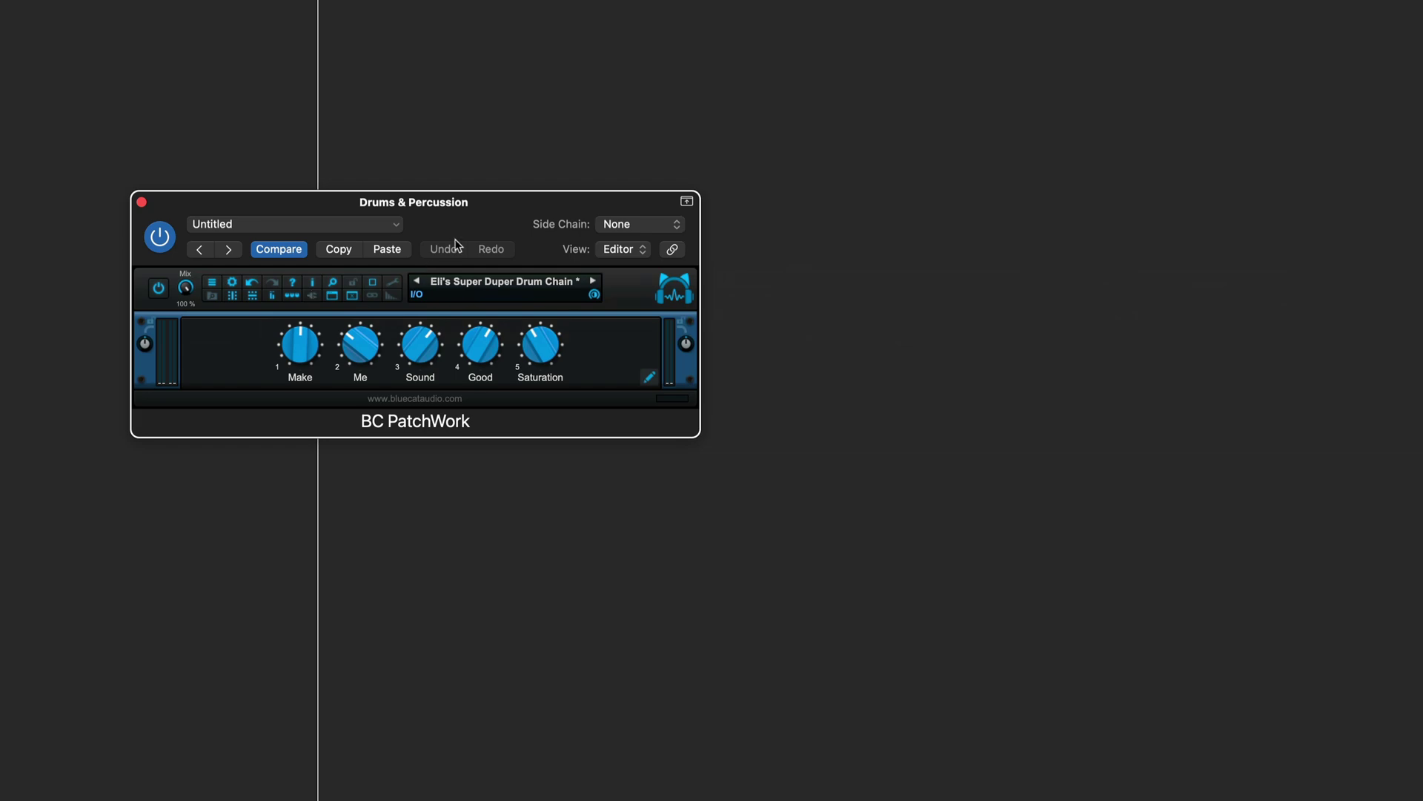
{"action": "left_click_drag", "start_coordinate": [462, 209], "coordinate": [677, 320]}
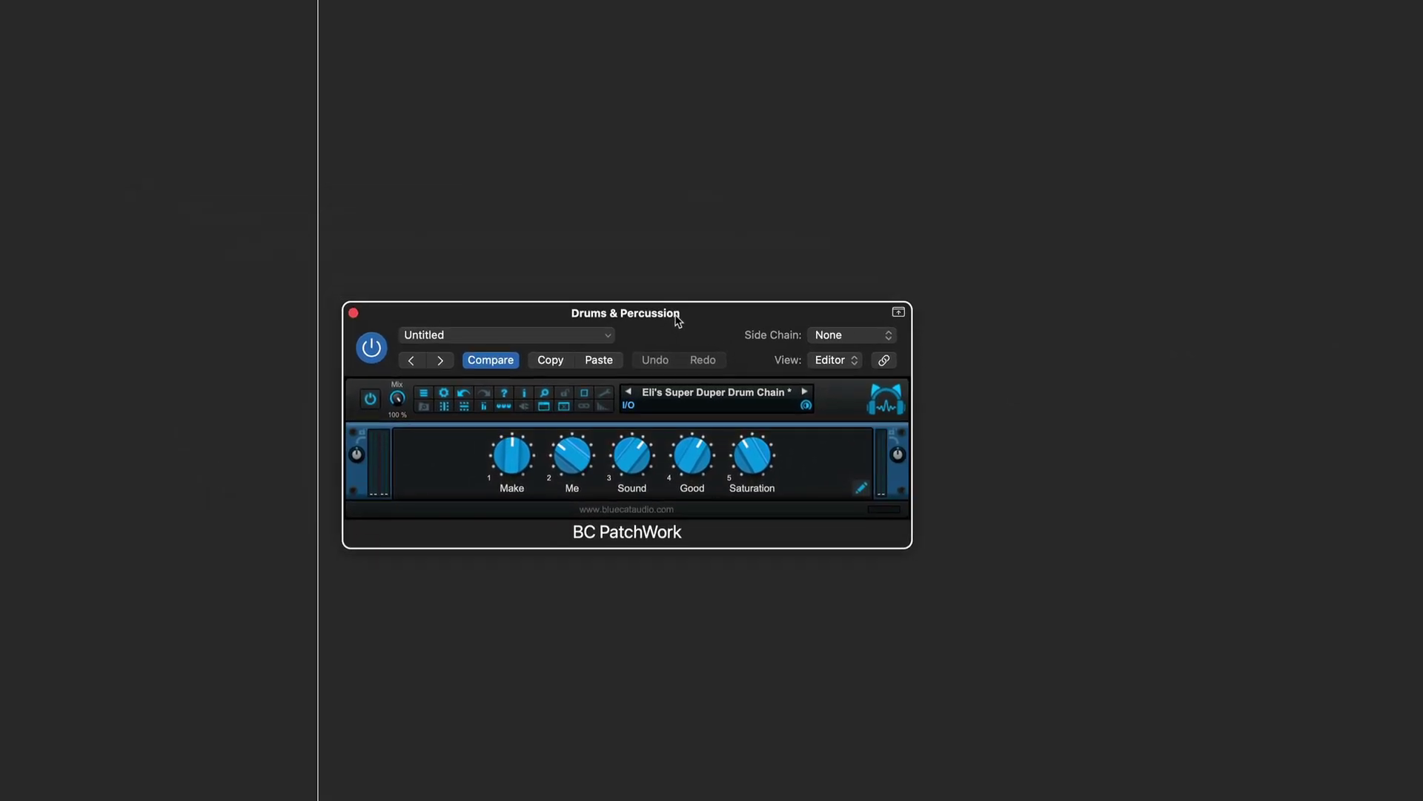